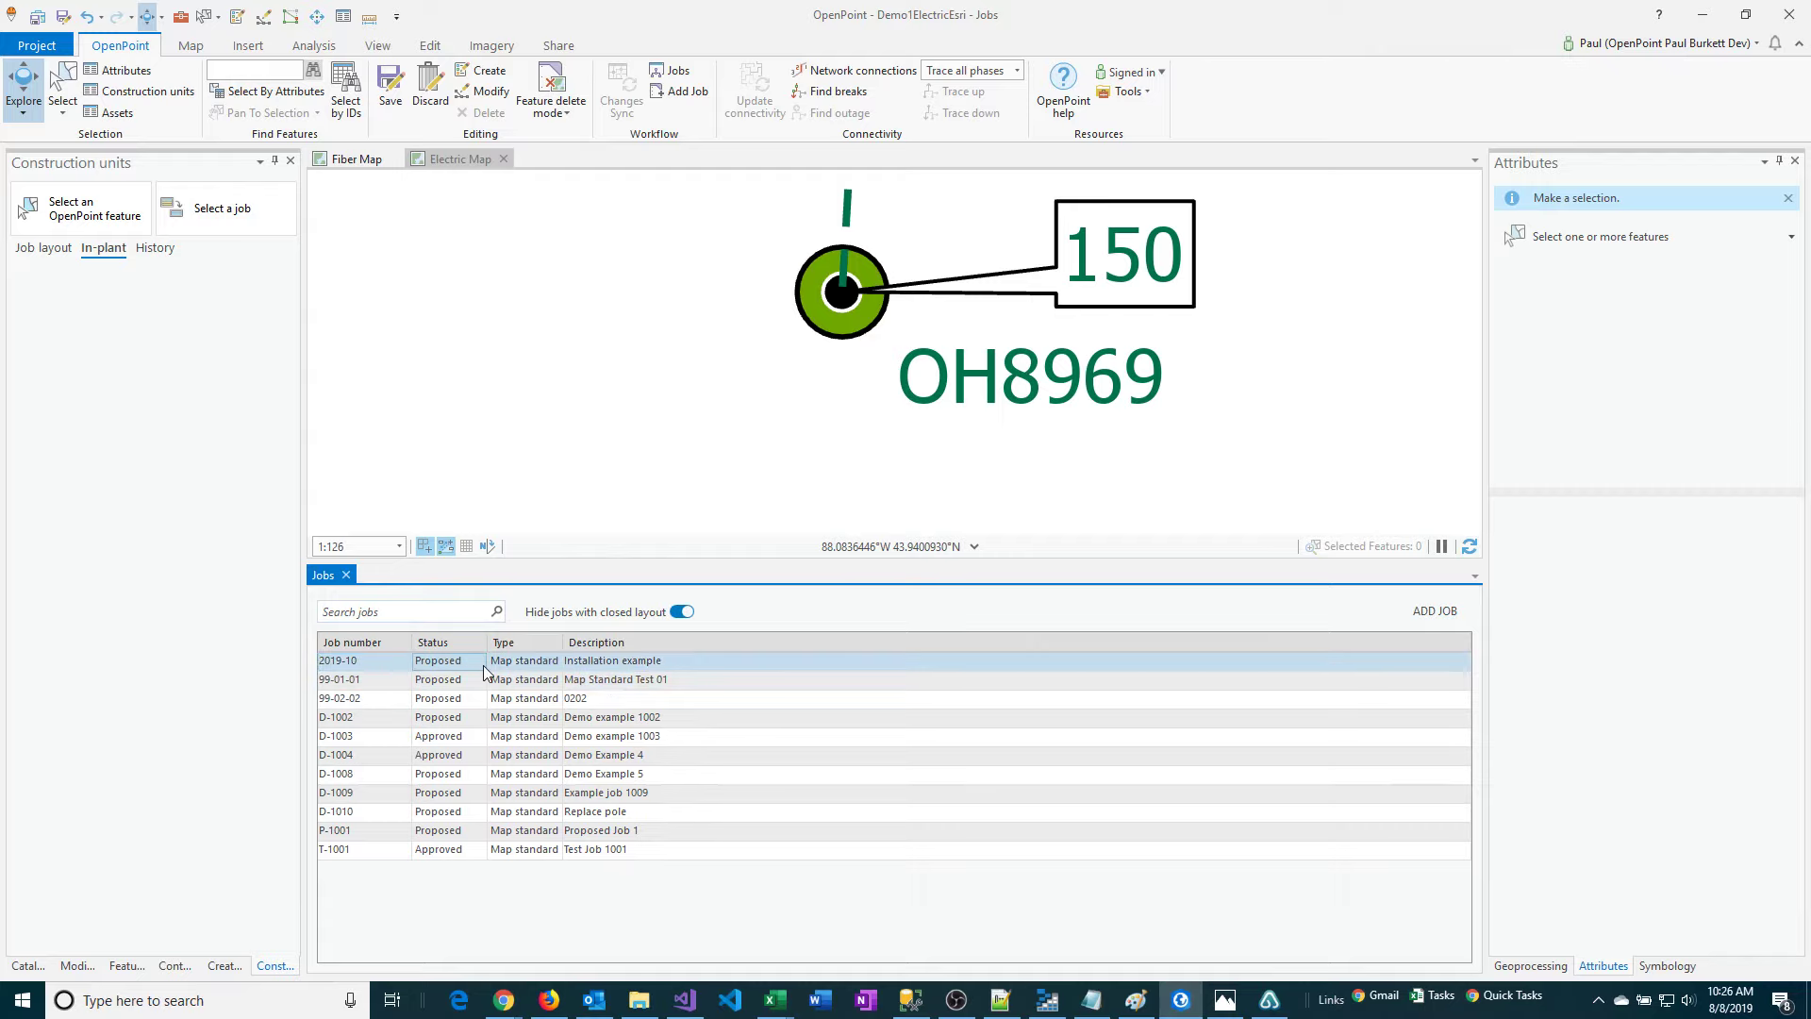
Activate job 2019-10 (Installation example) and select the street light pole OH8969 on the electric map.
click(620, 661)
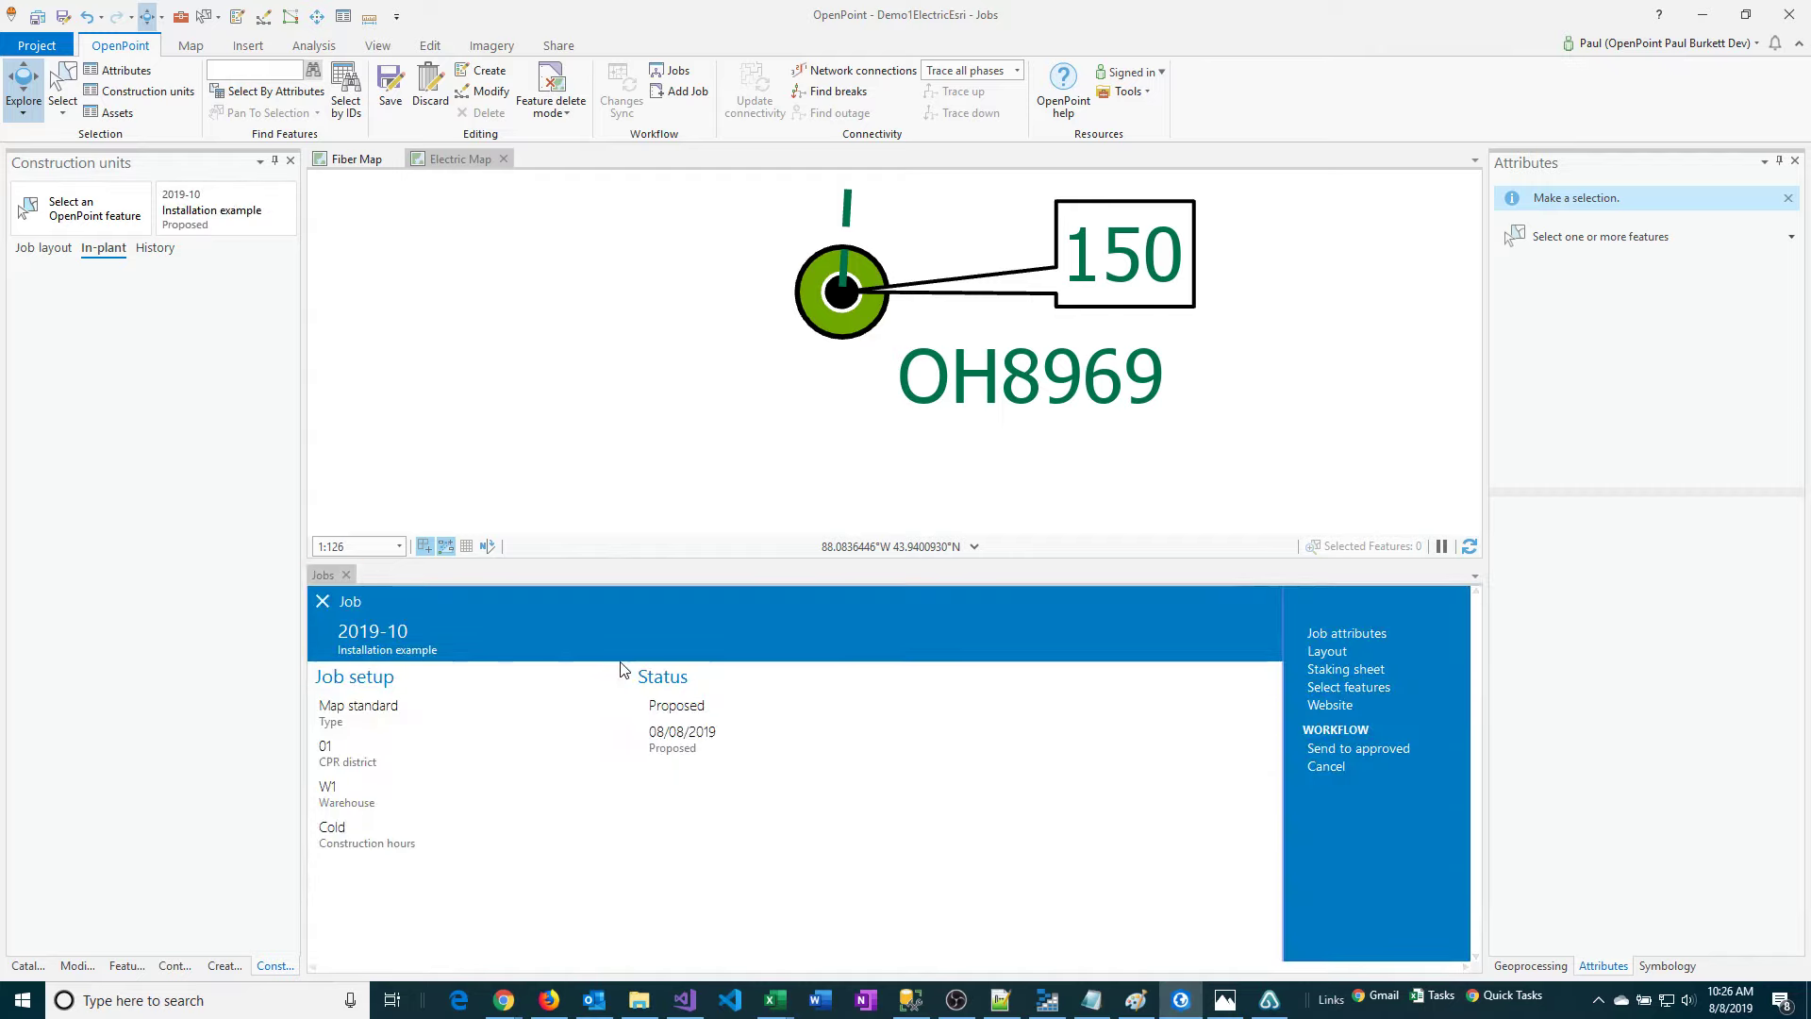
click(347, 574)
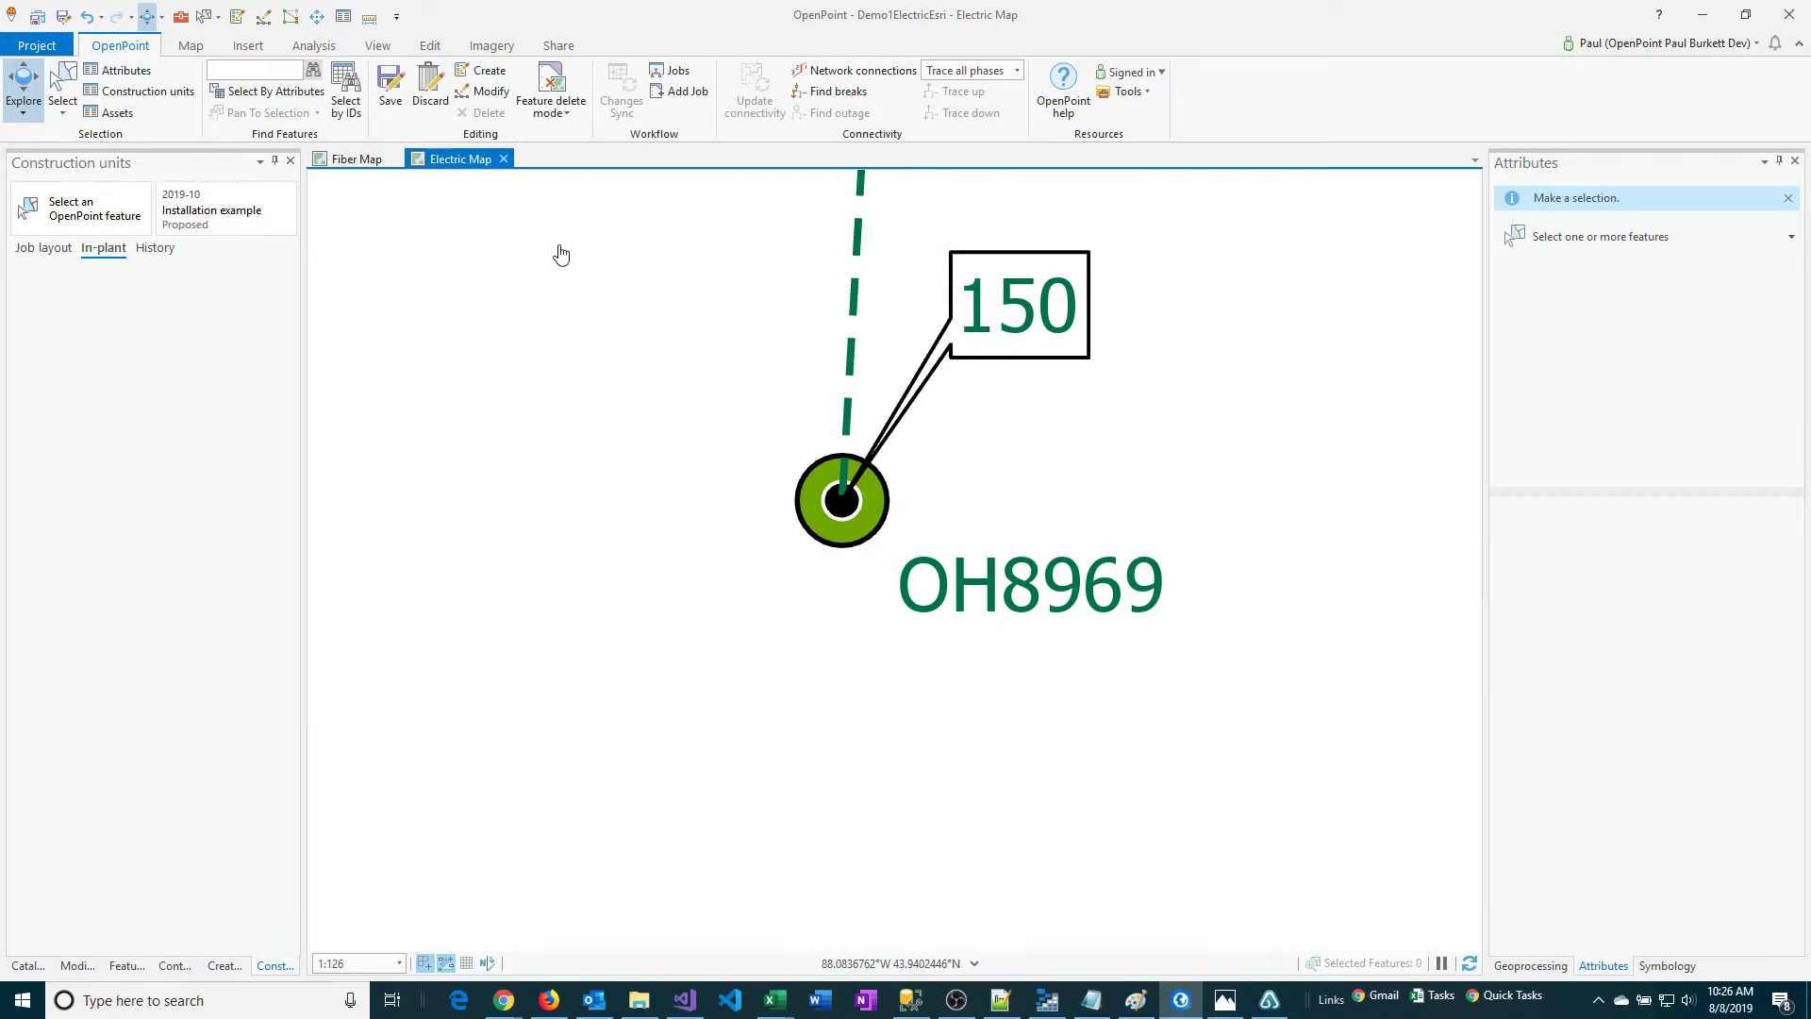
click(203, 16)
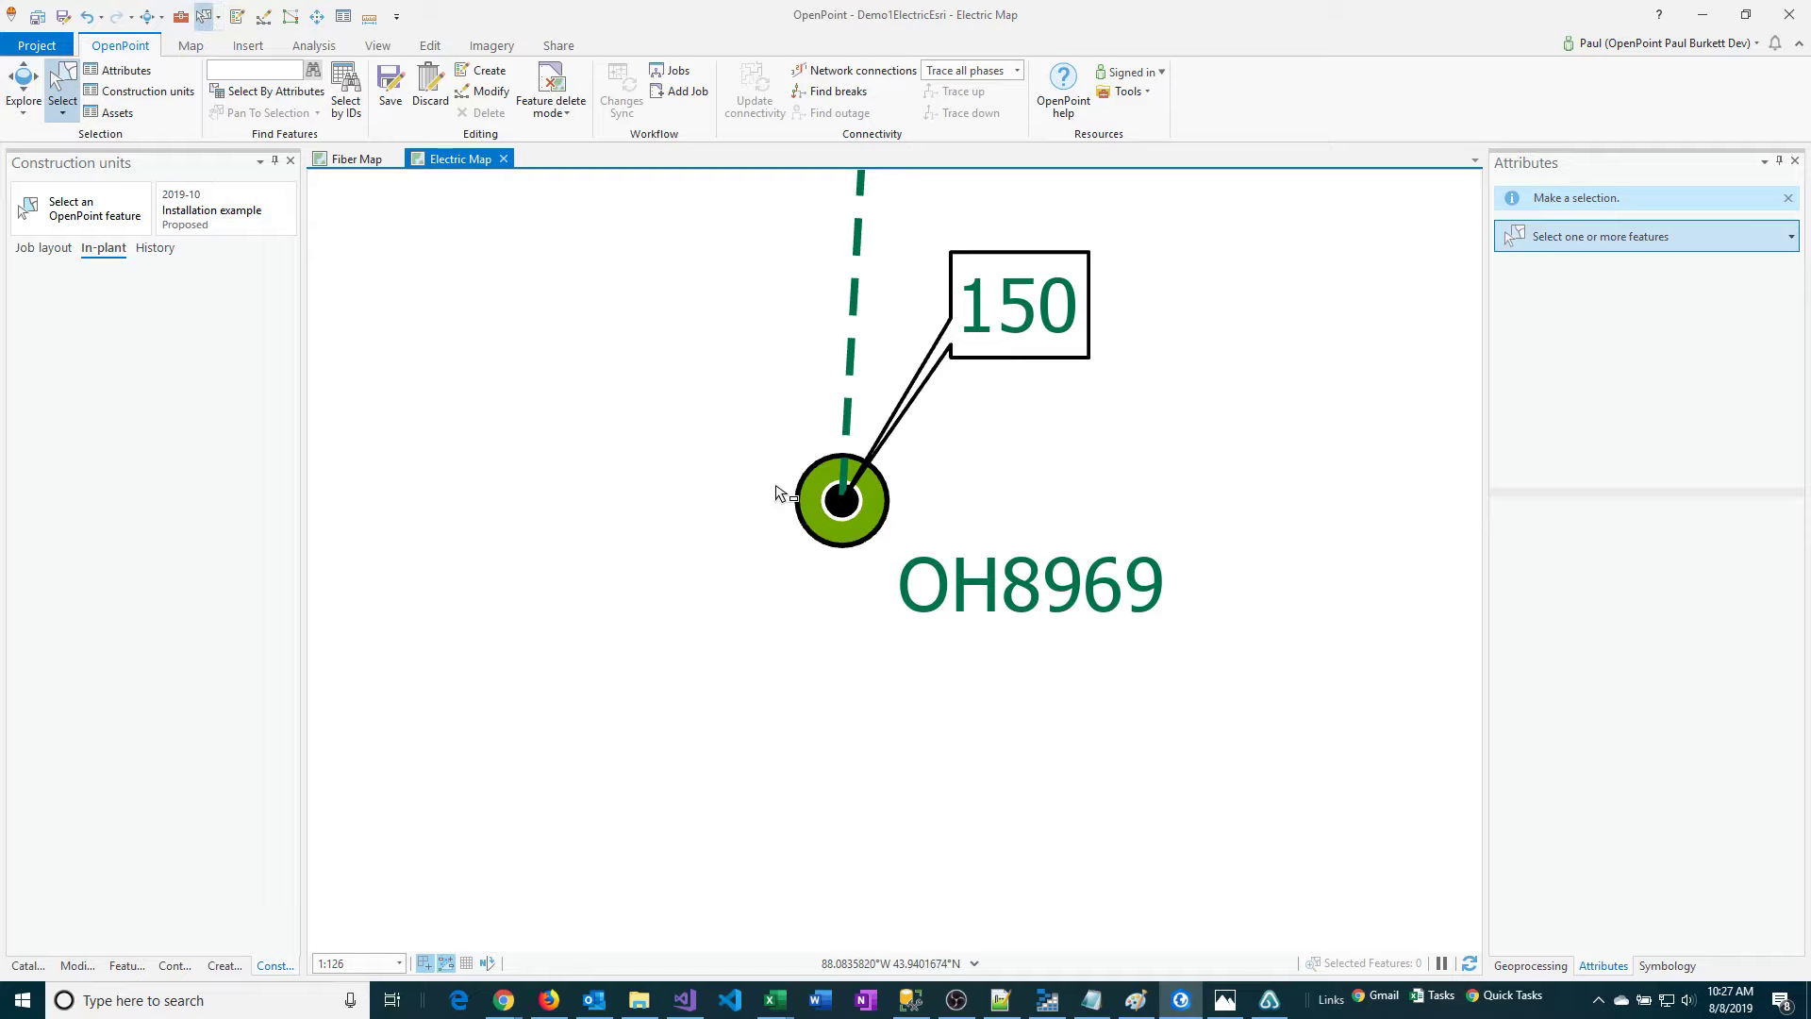
click(803, 525)
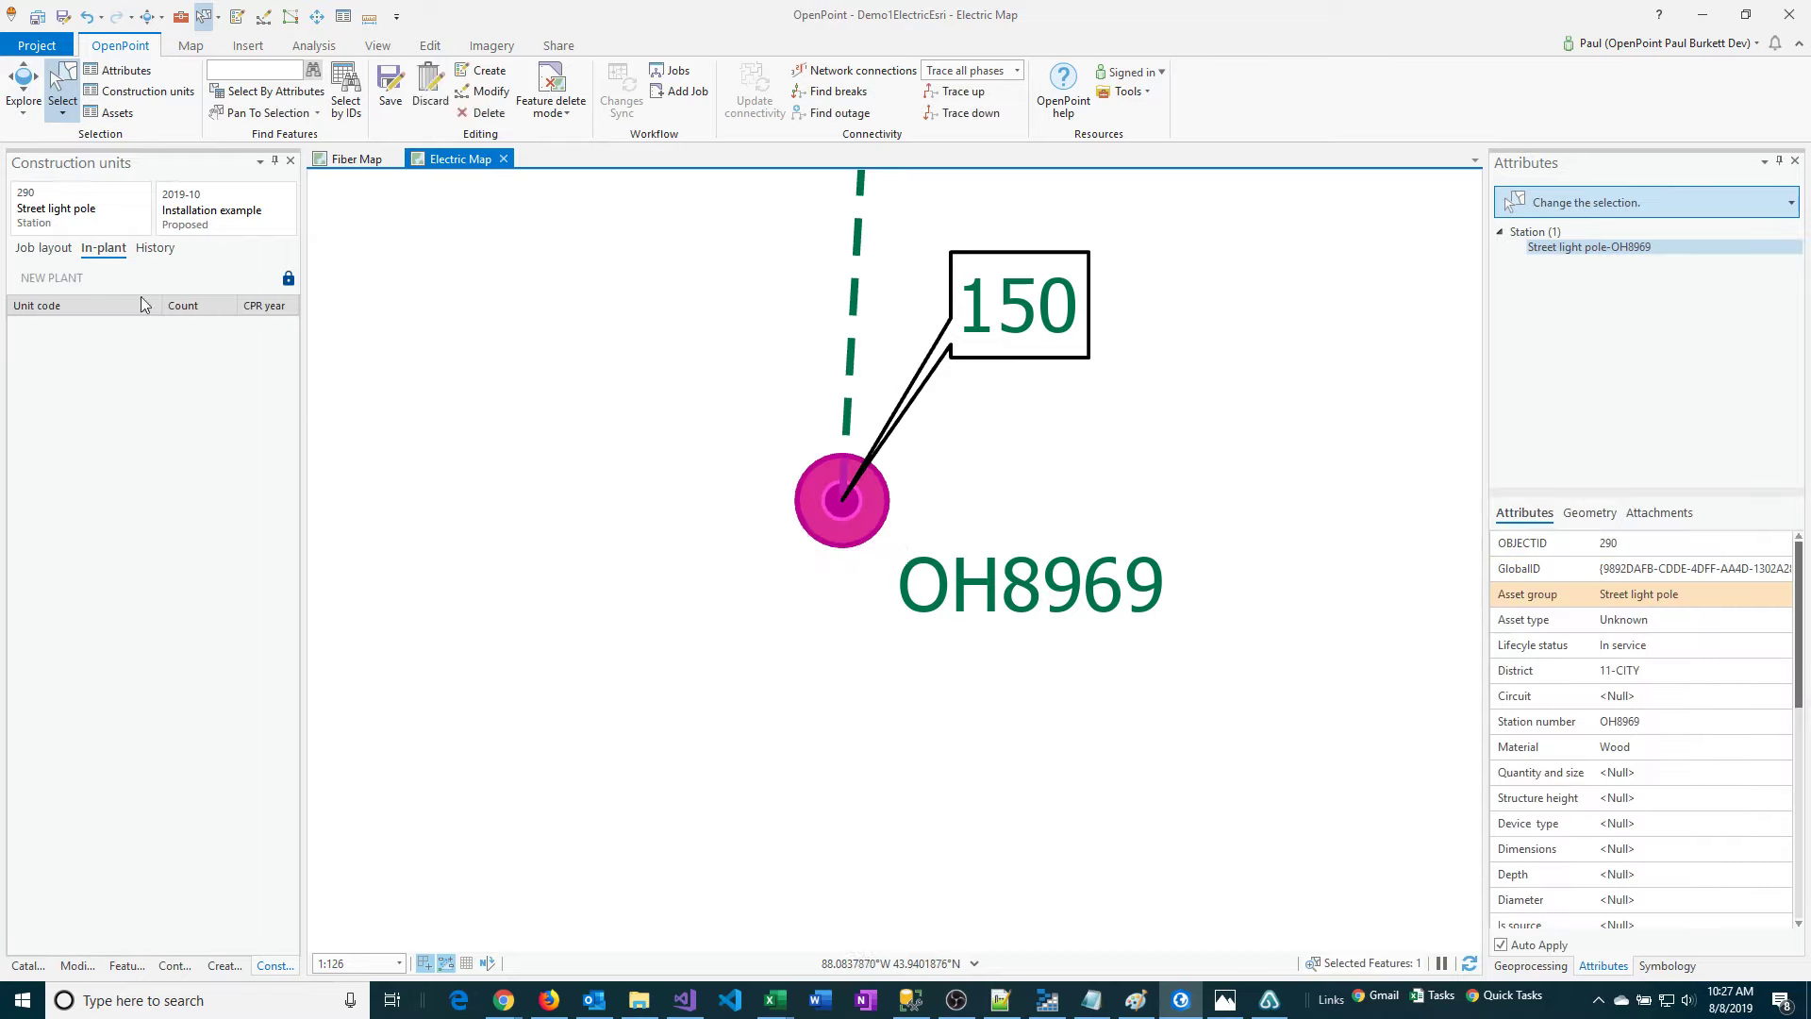
Display the selected pole's construction units in the job layout and start installing a new unit.
click(125, 94)
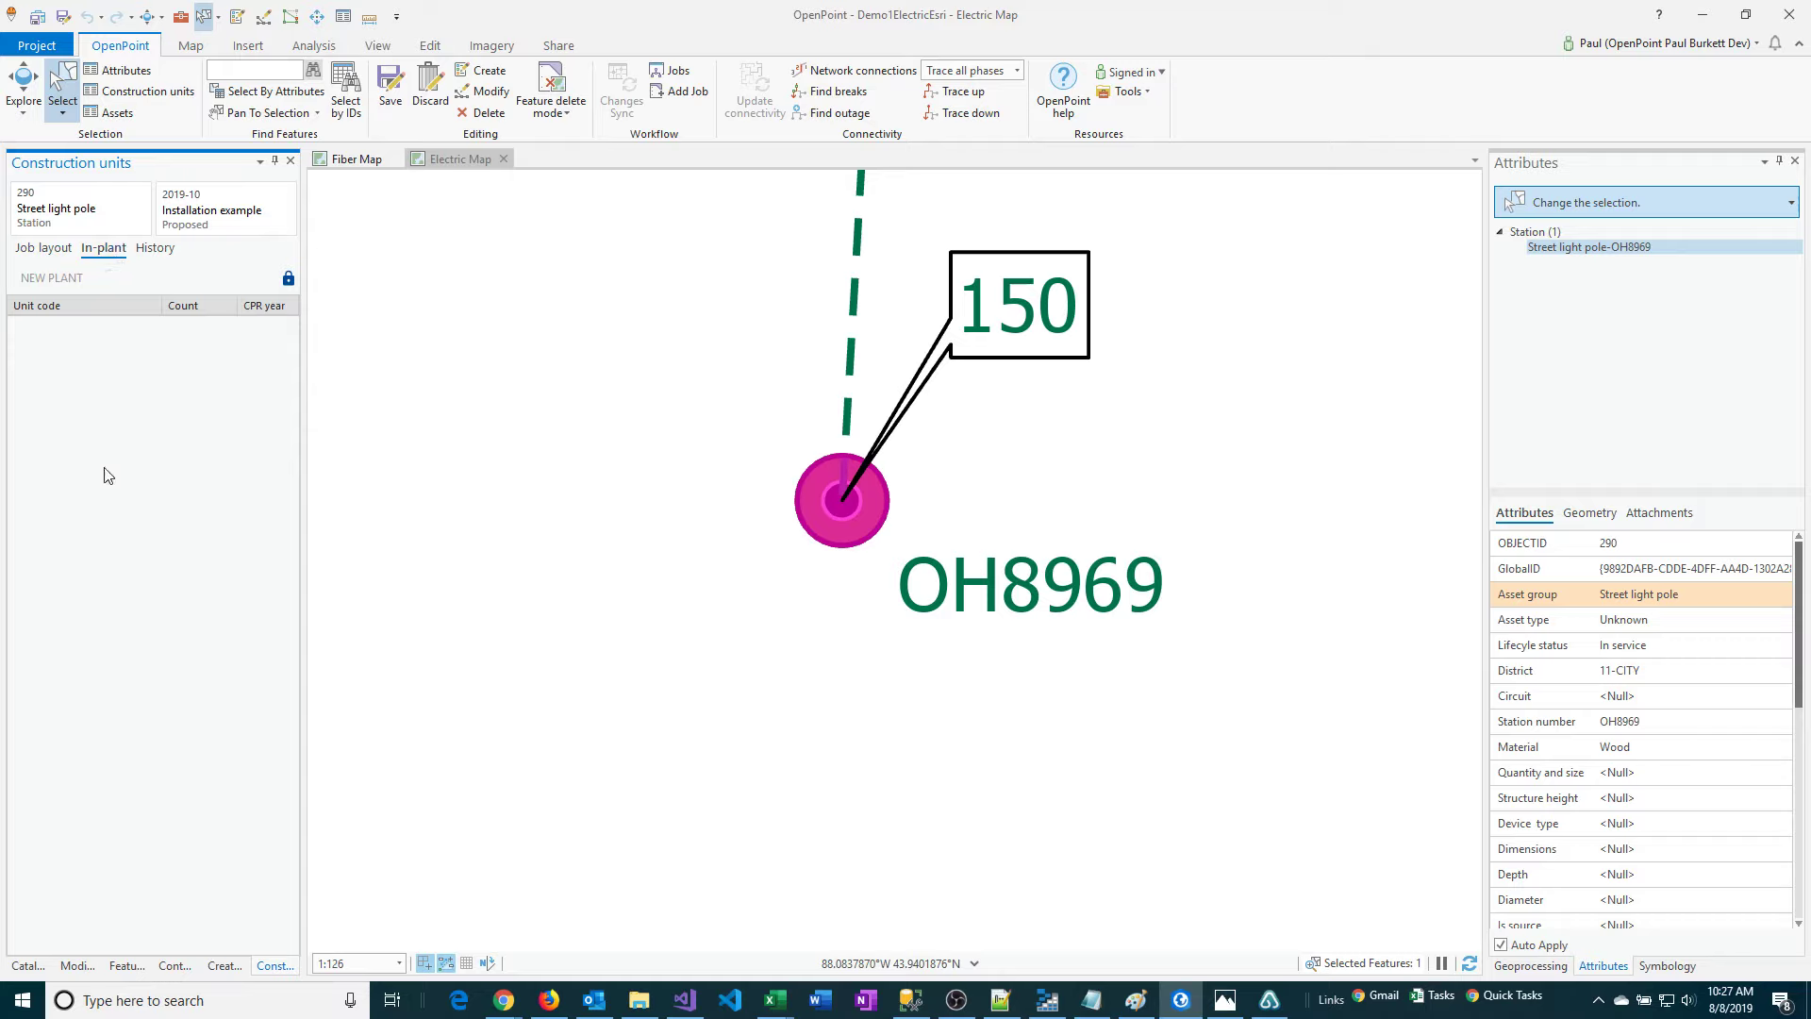
click(41, 252)
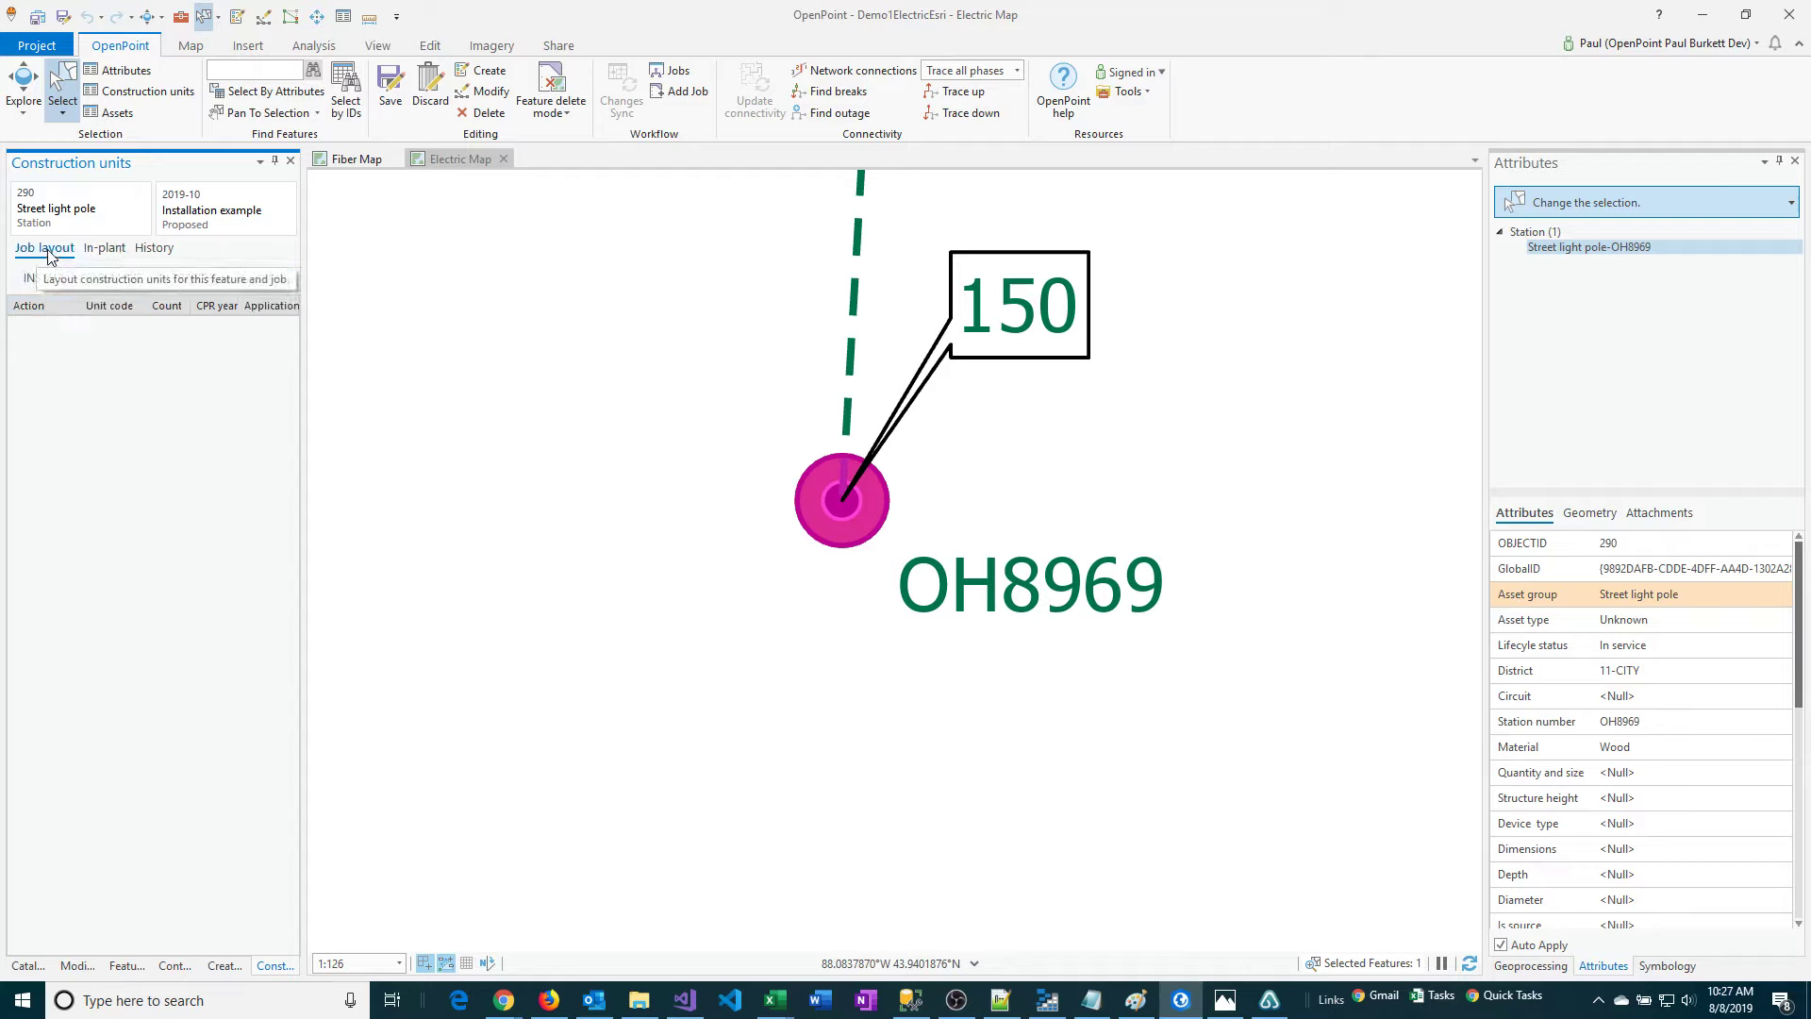
click(56, 281)
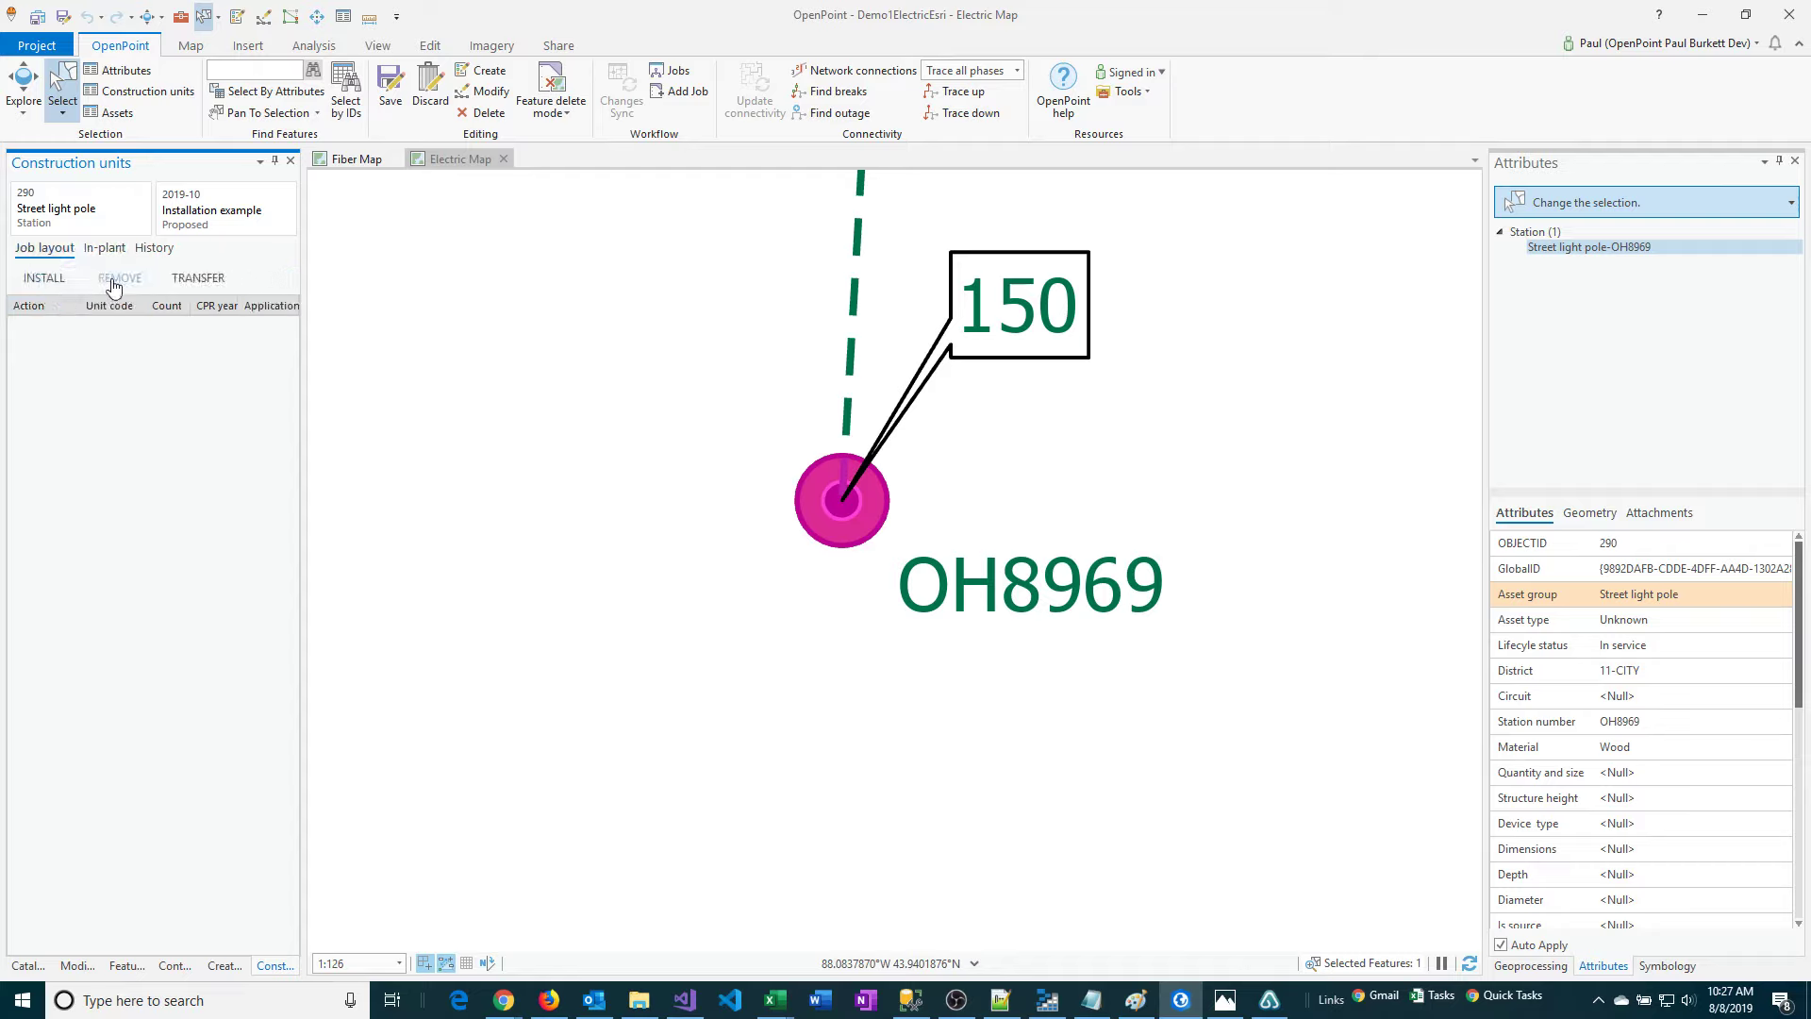
click(41, 279)
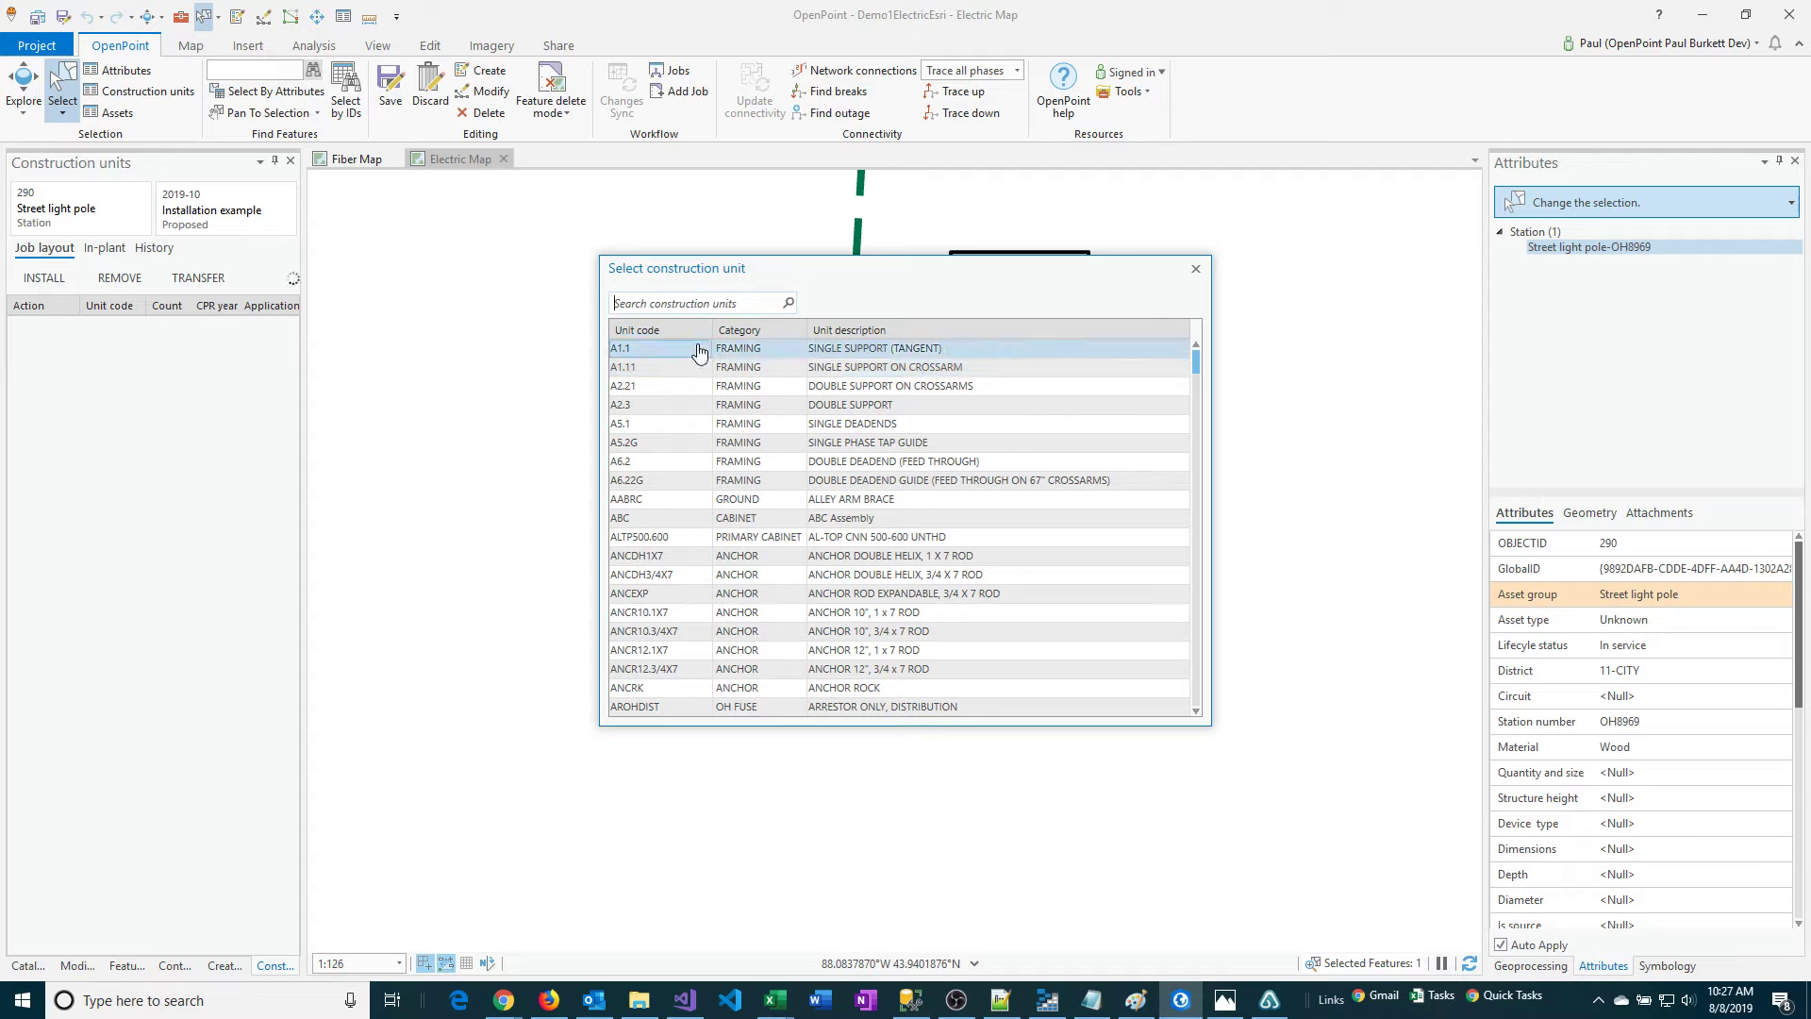
Examine the construction unit list and try searching it by description "support", unit code "a1." and category "framing".
scroll(803, 454, down, 1)
scroll(802, 453, down, 5)
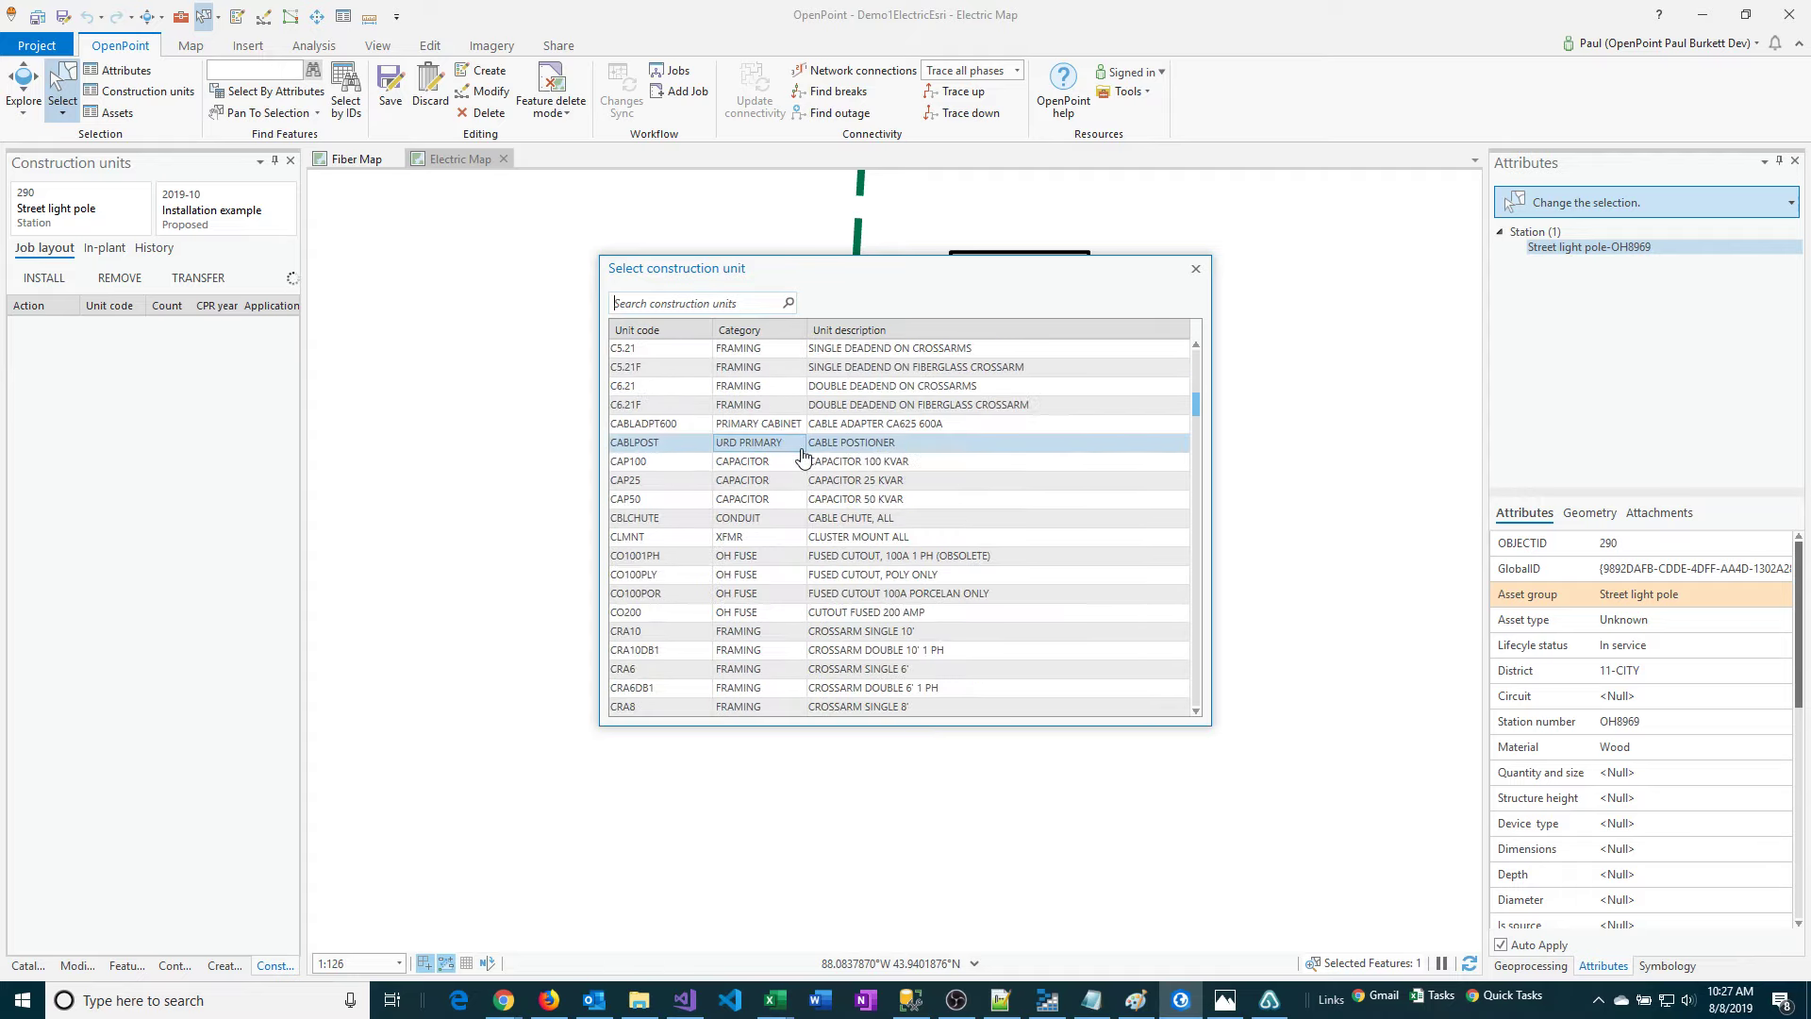
scroll(802, 457, up, 6)
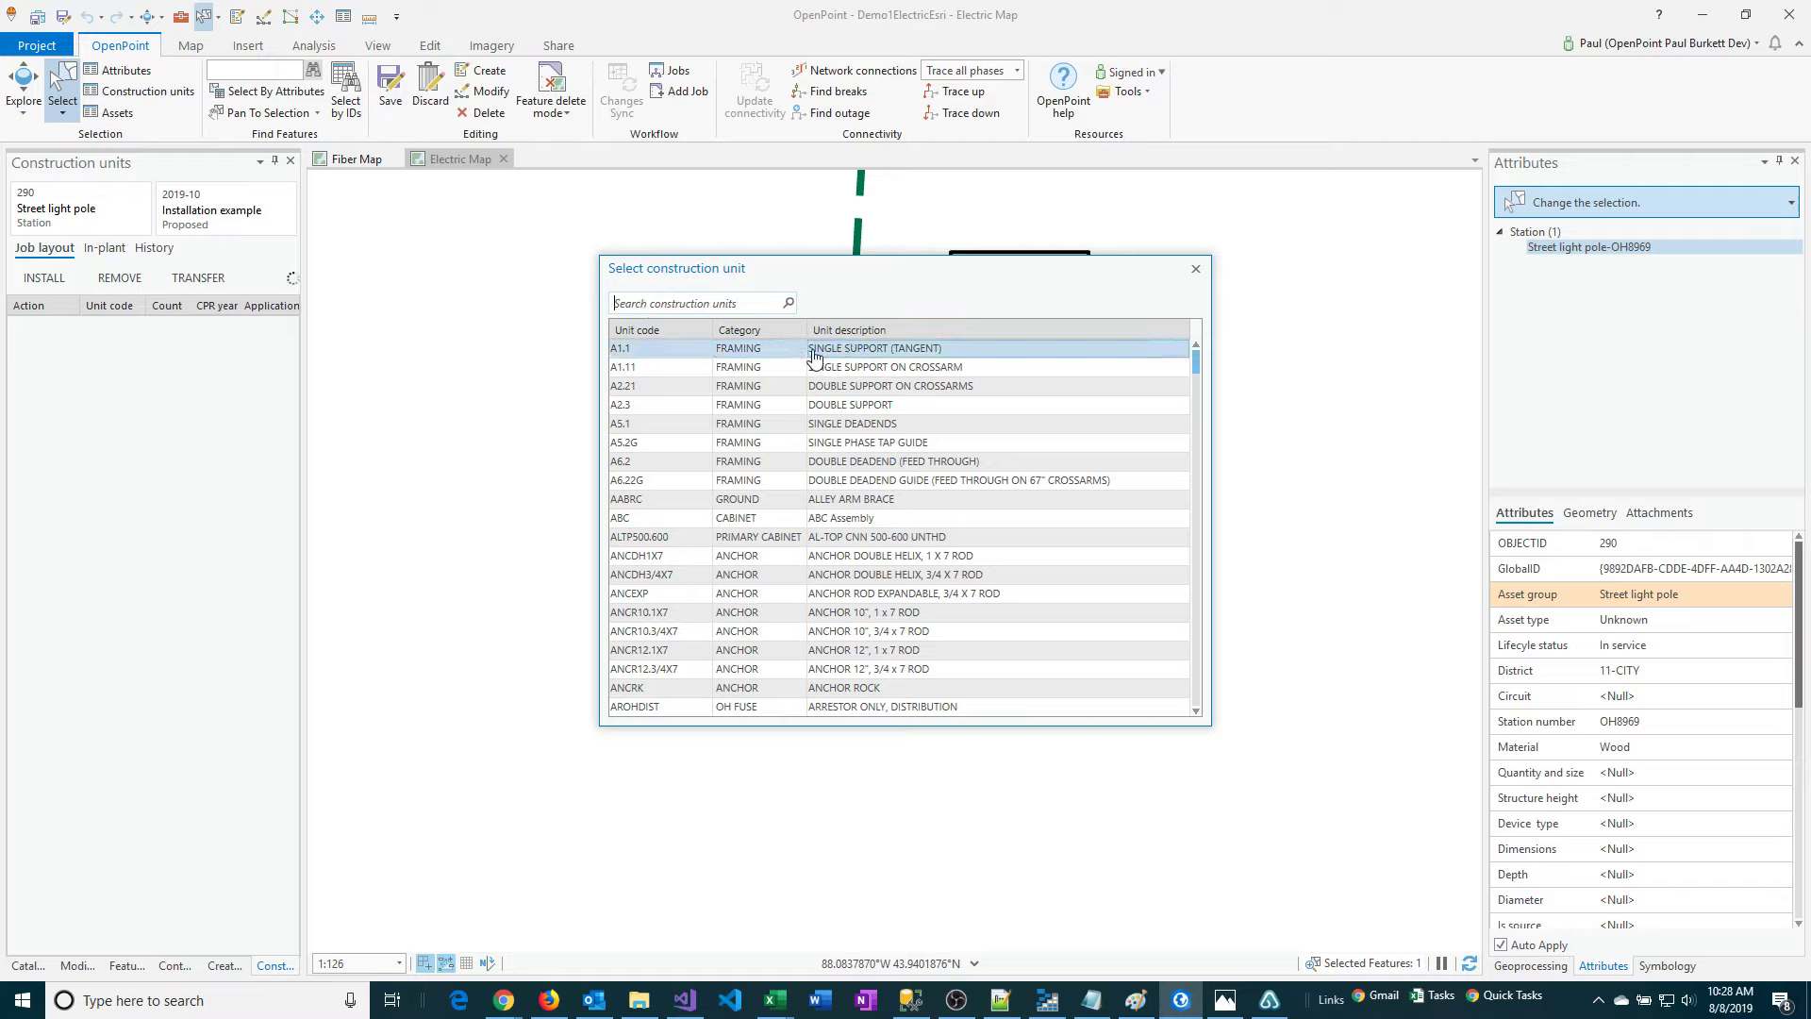
click(717, 372)
click(844, 367)
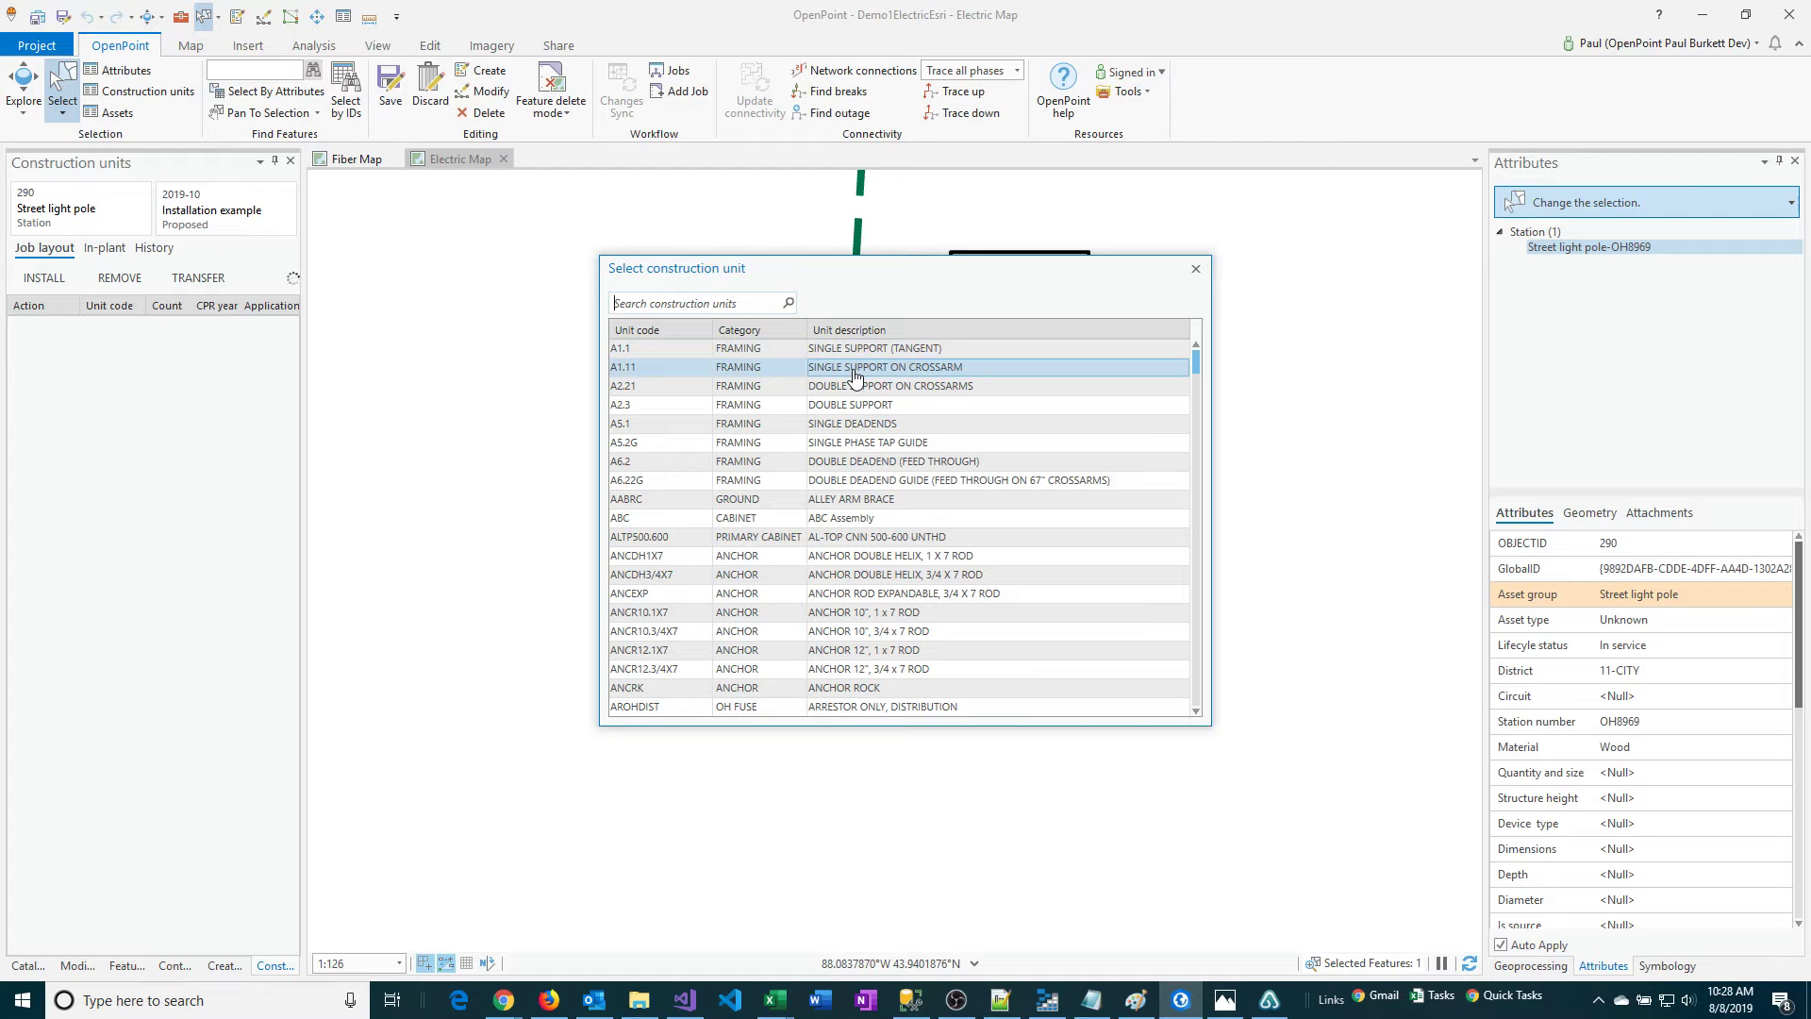
text(support)
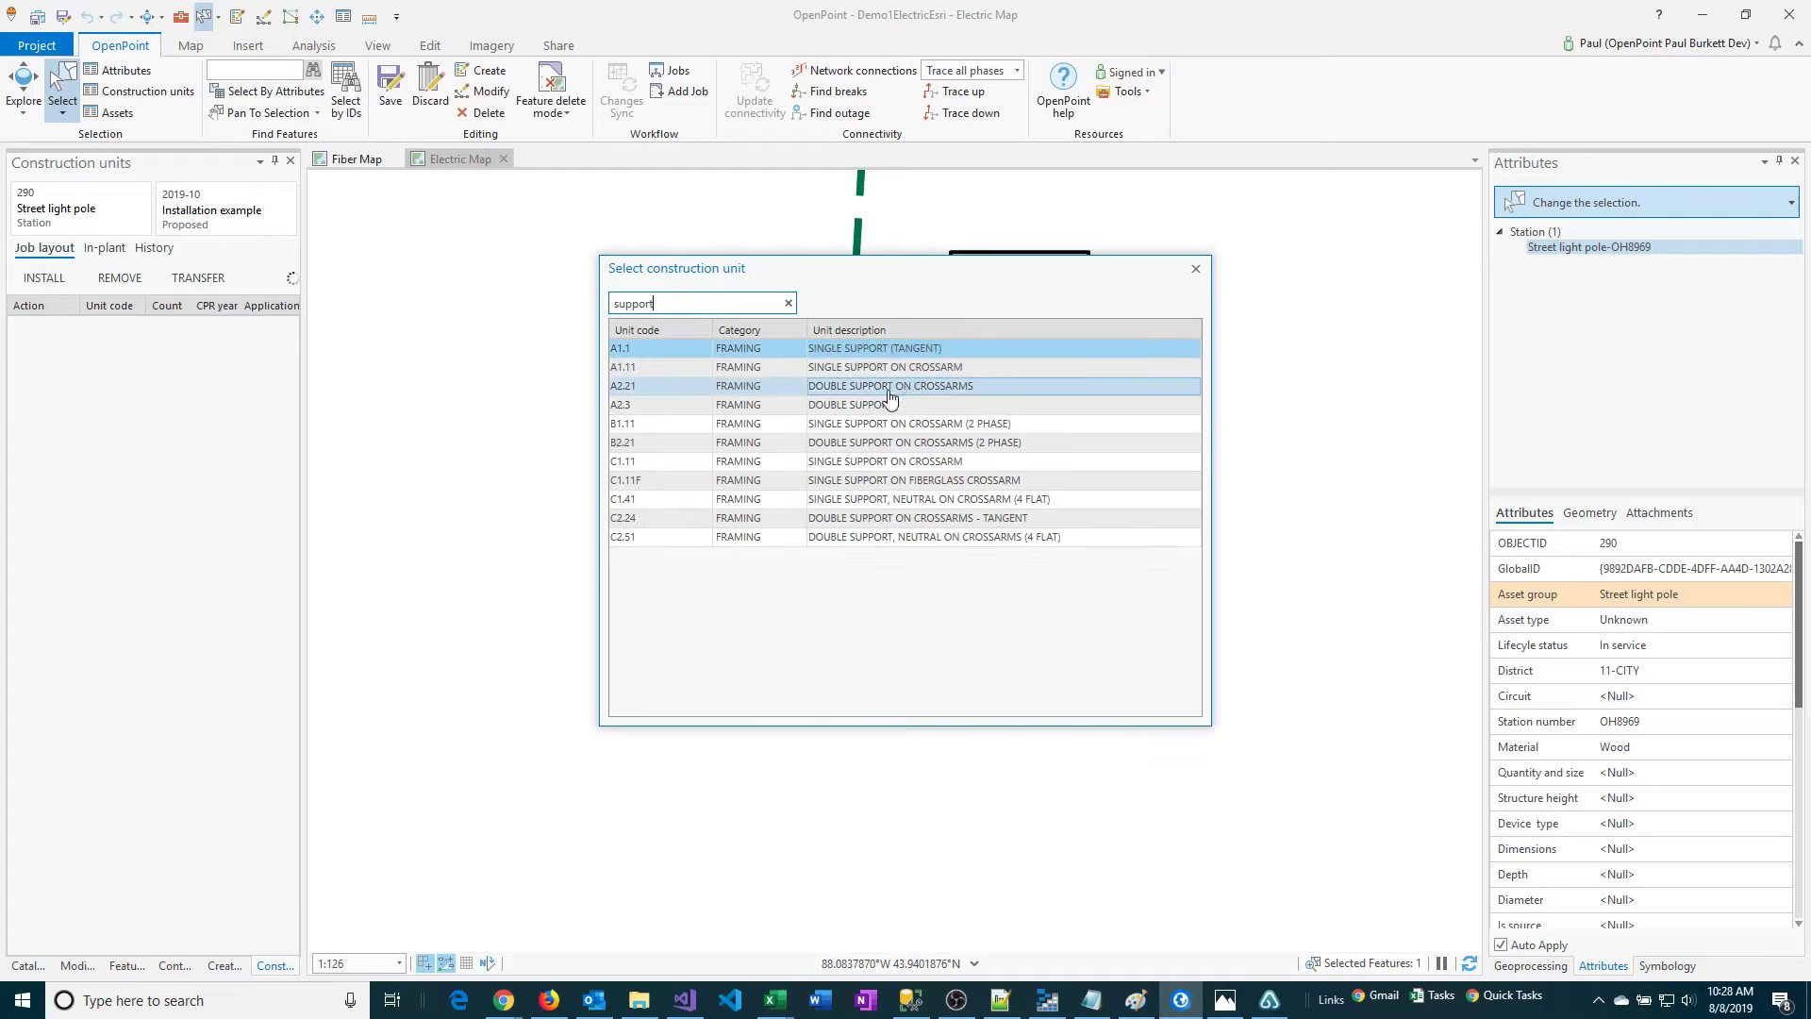
drag(660, 302, 581, 302)
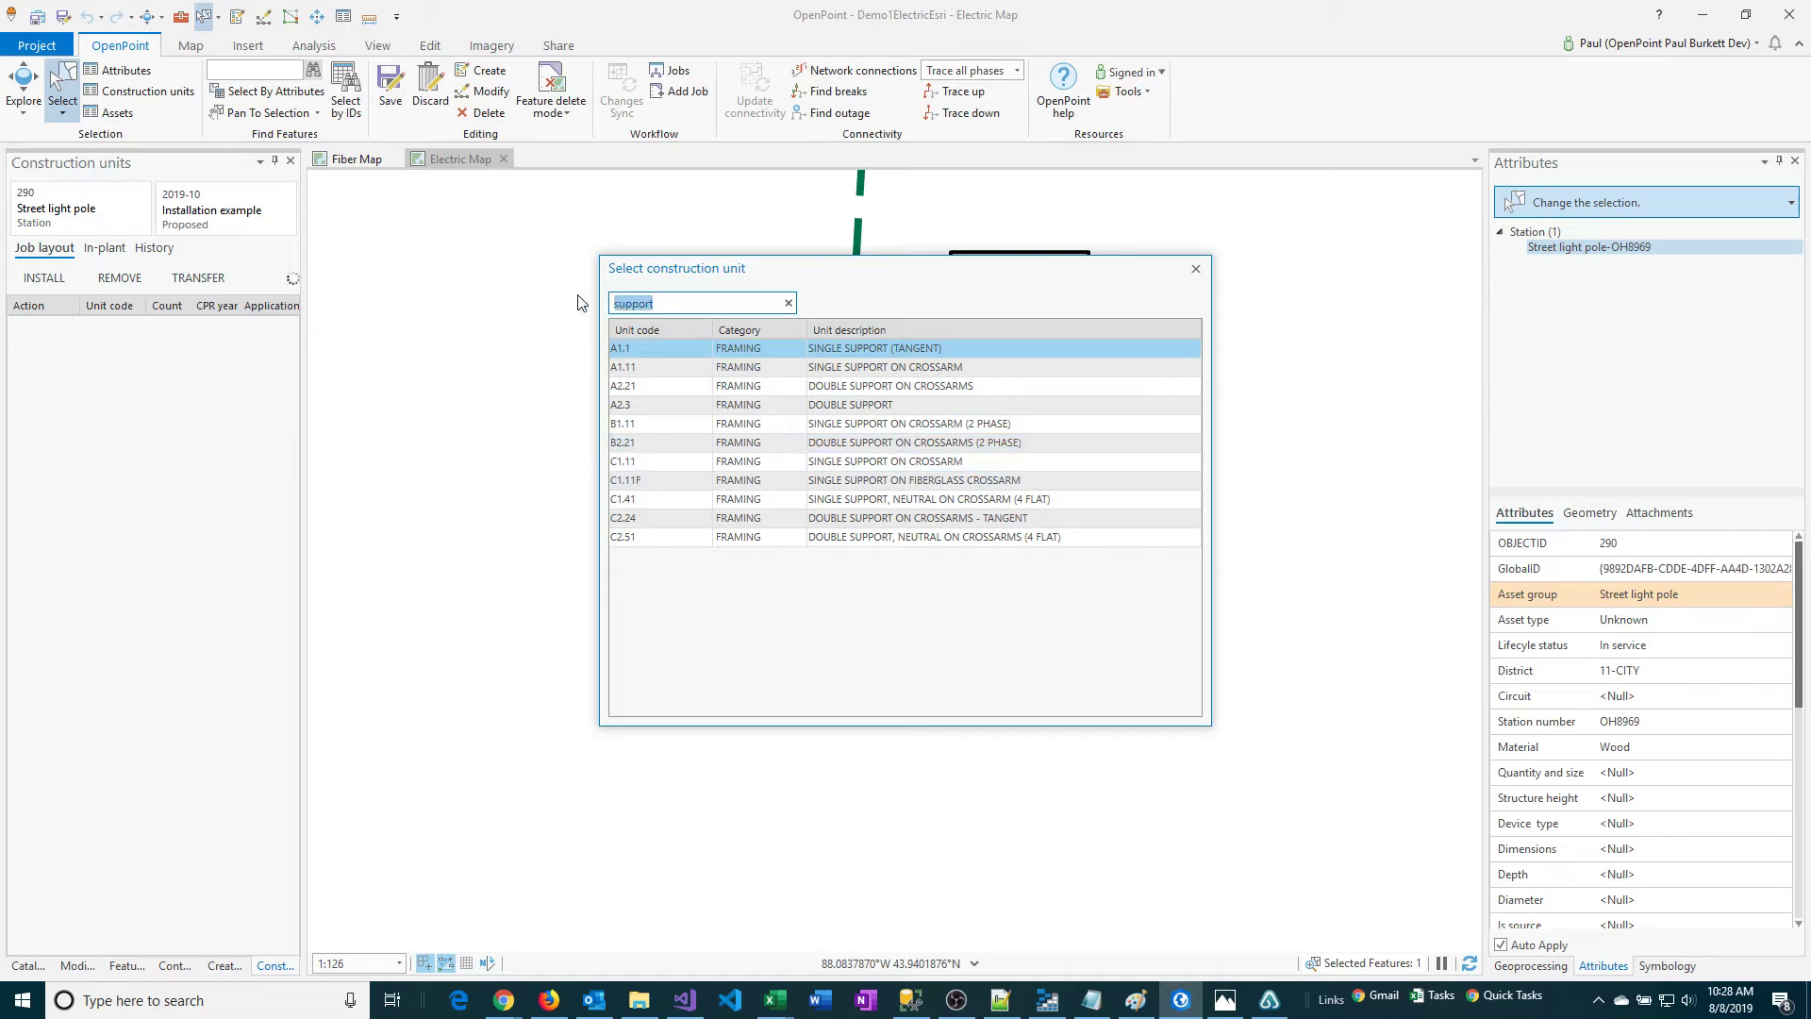
text(a1.1)
click(627, 355)
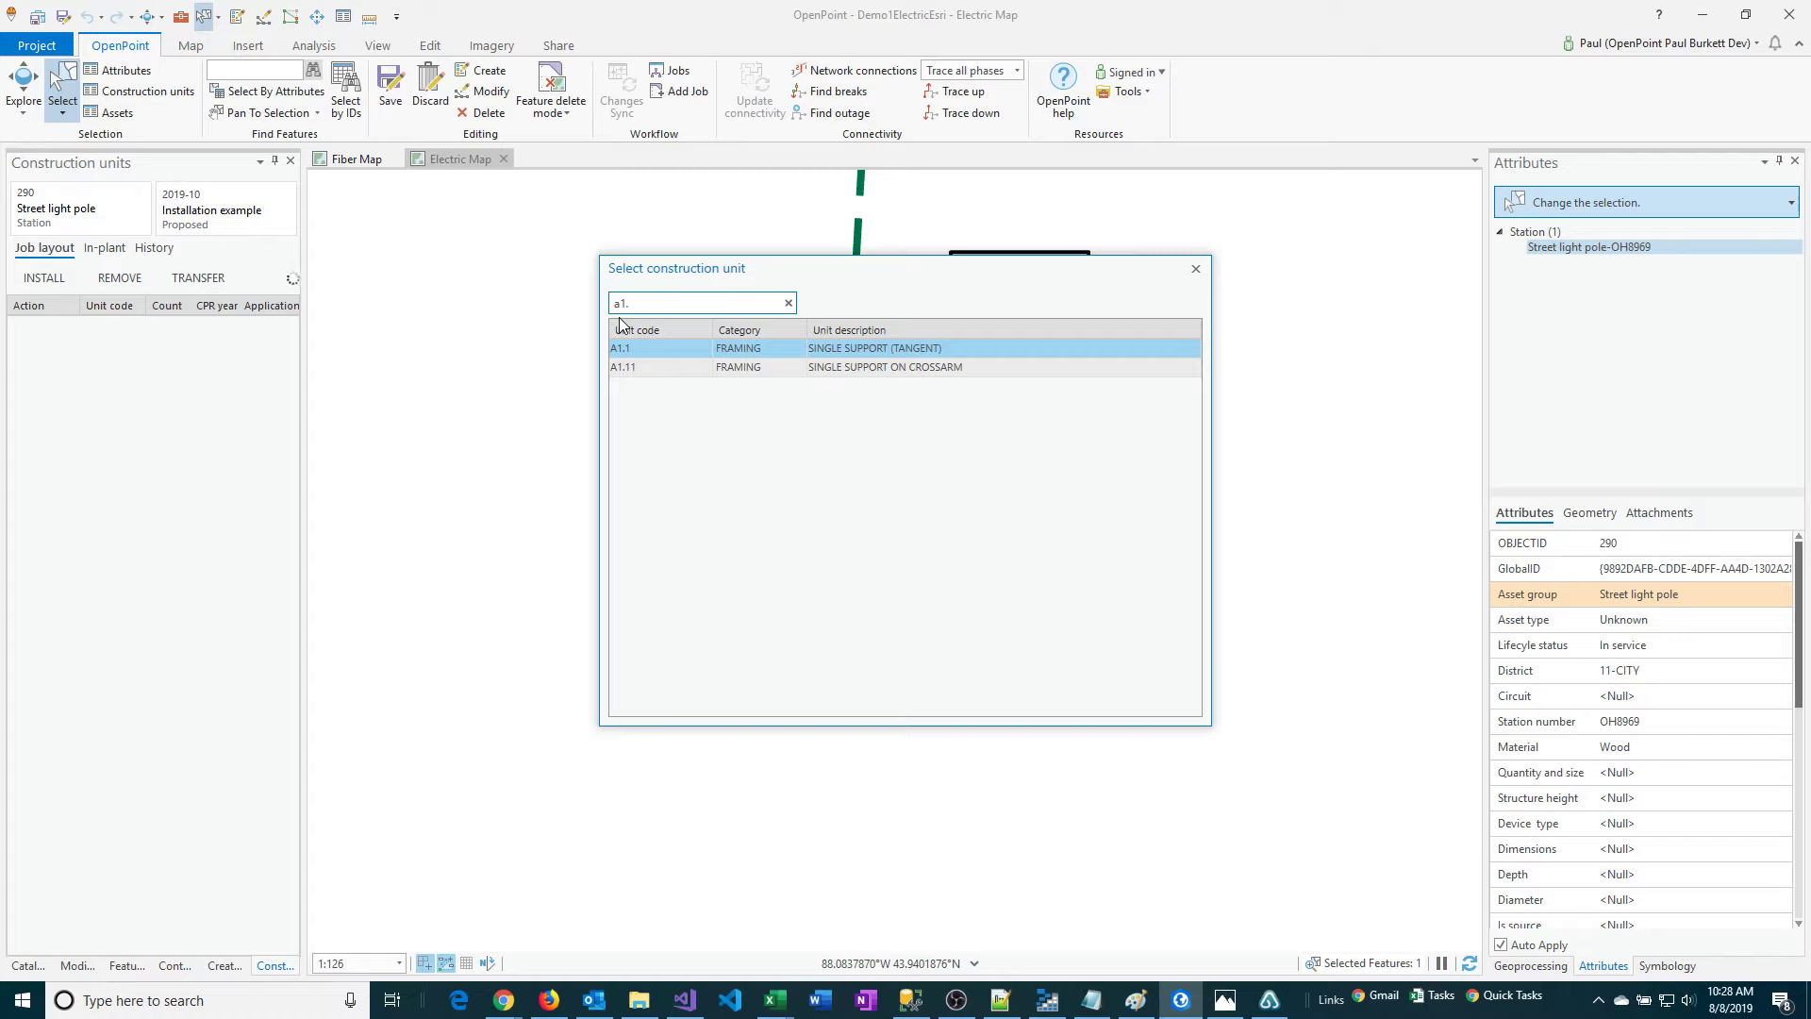
drag(638, 306, 568, 298)
key(BackSpace)
text(framing)
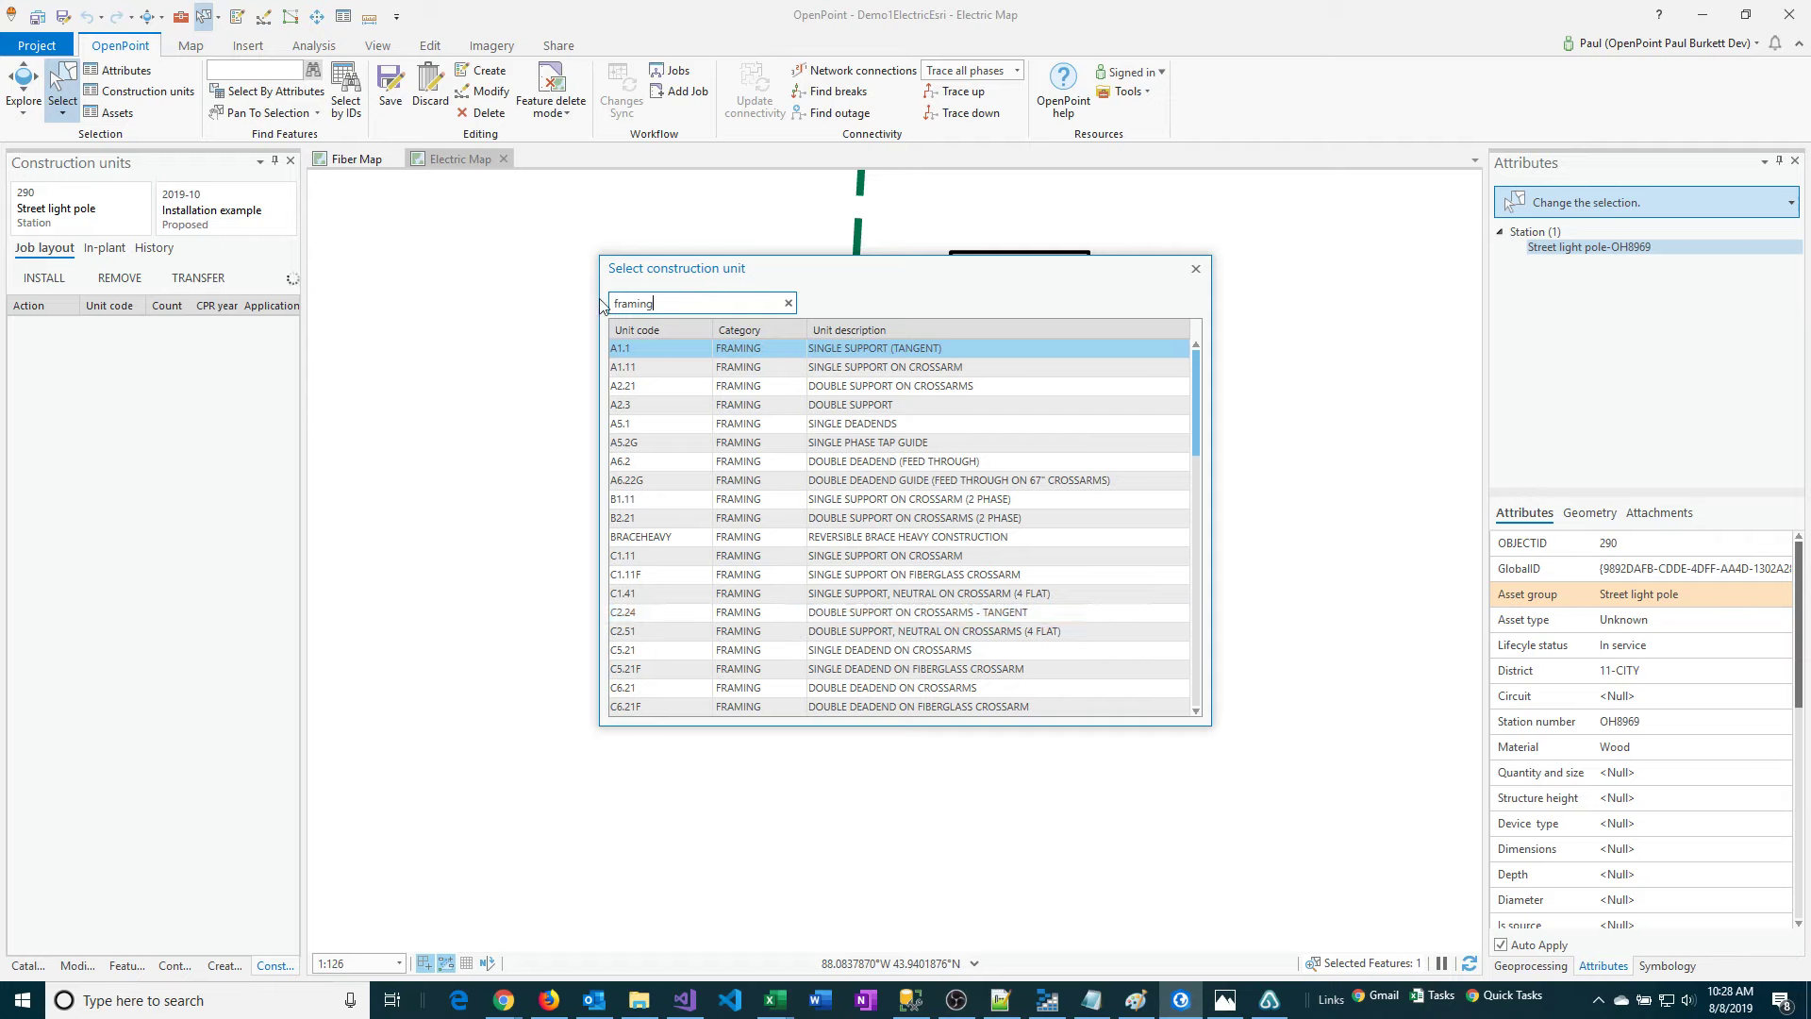
Search the construction units for "st li" and add the STLP30.5 (ST LIGHT POLE 30'-5) unit to the pole.
key(ctrl+a)
text(st )
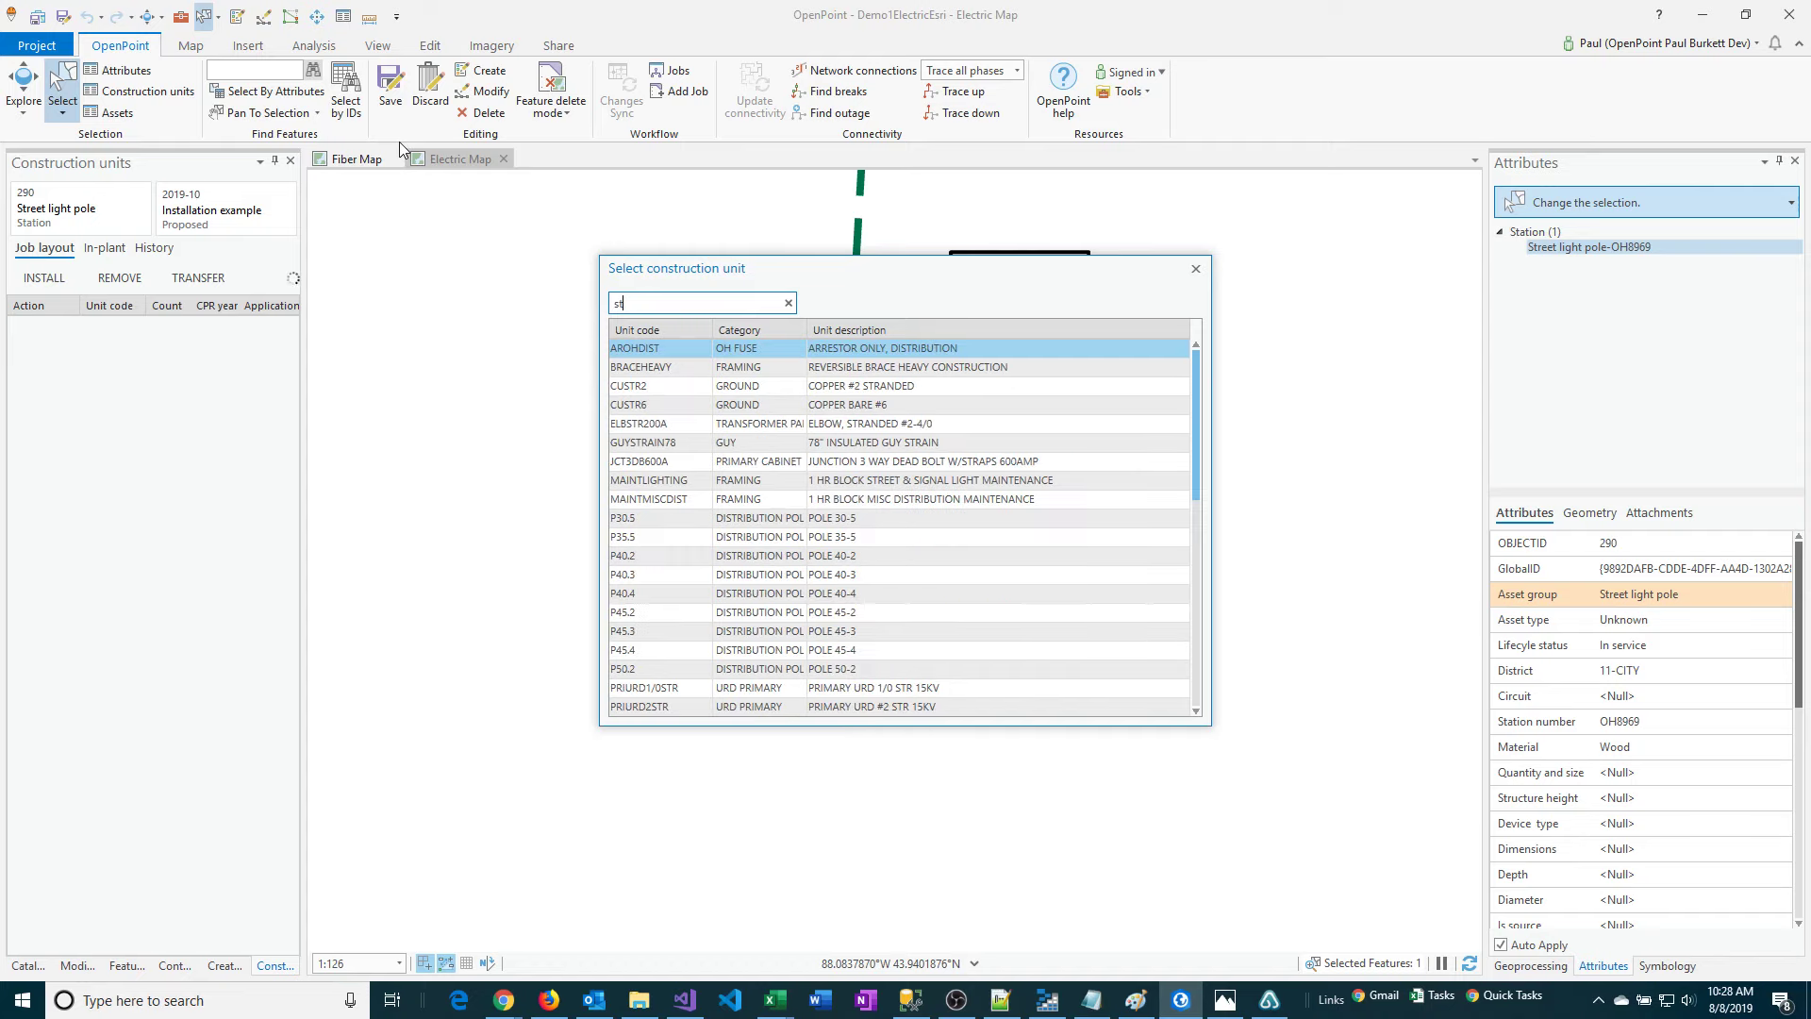
text(li)
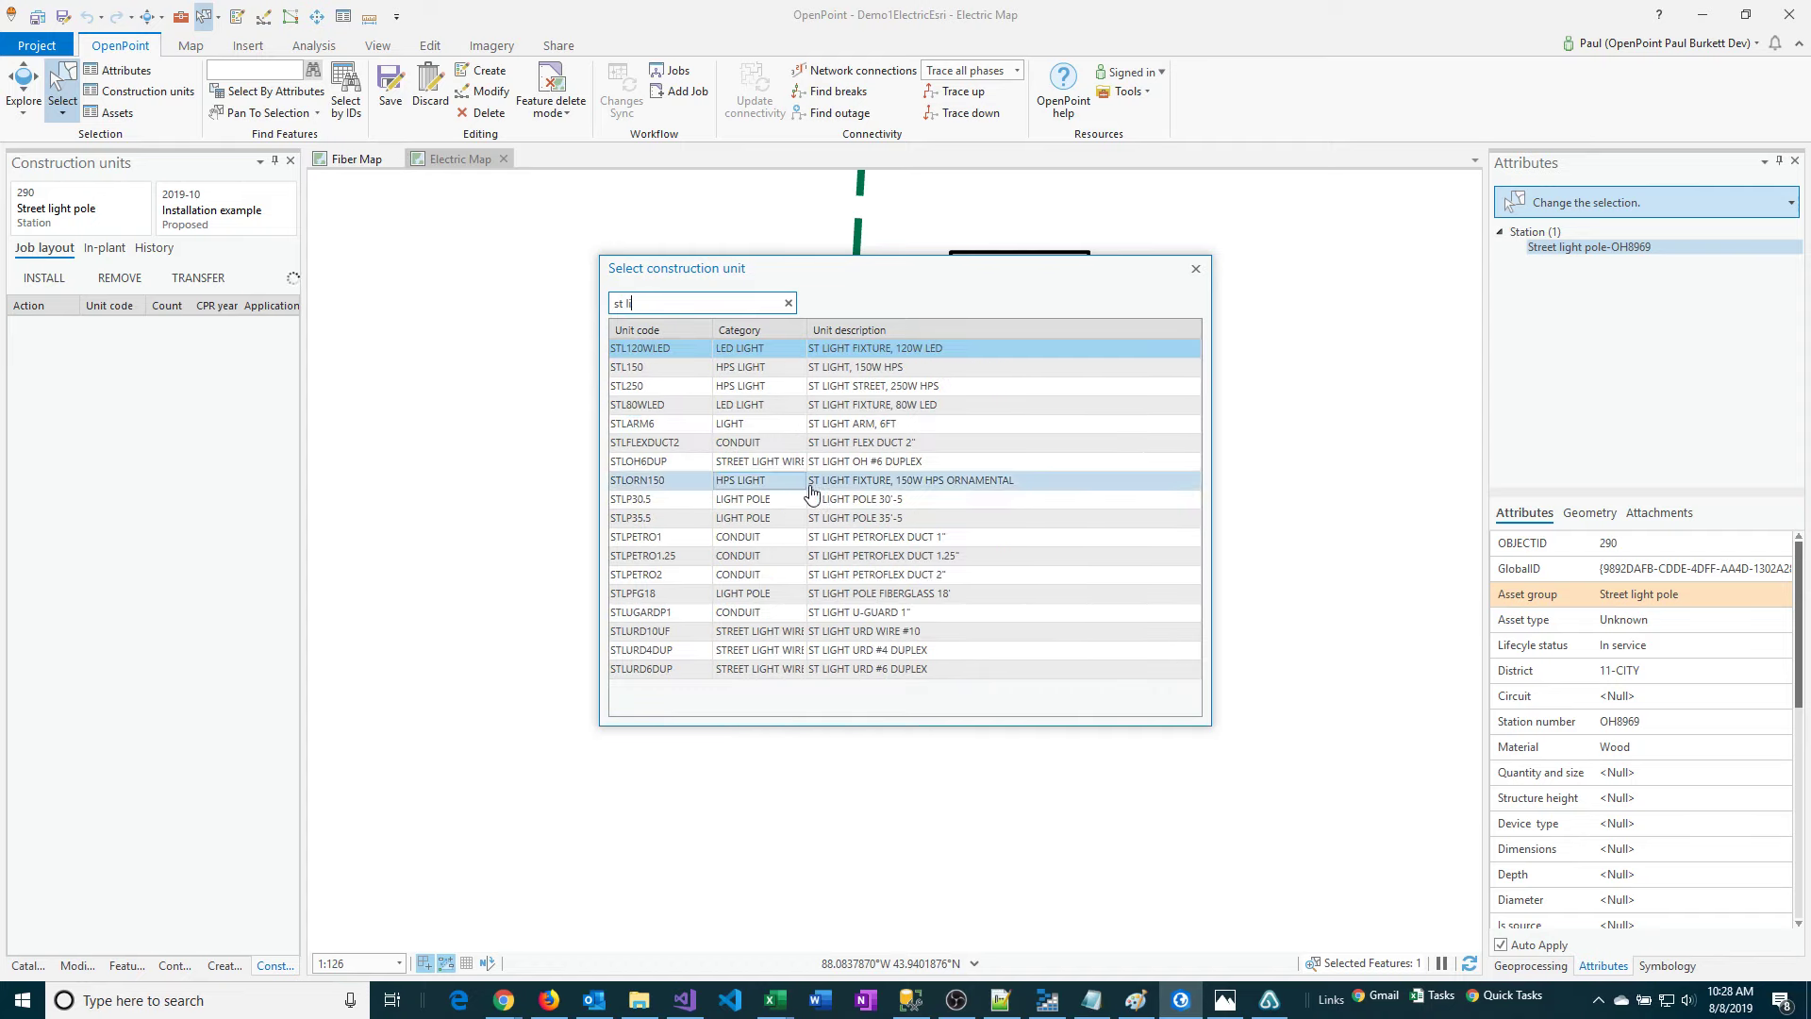
double_click(834, 509)
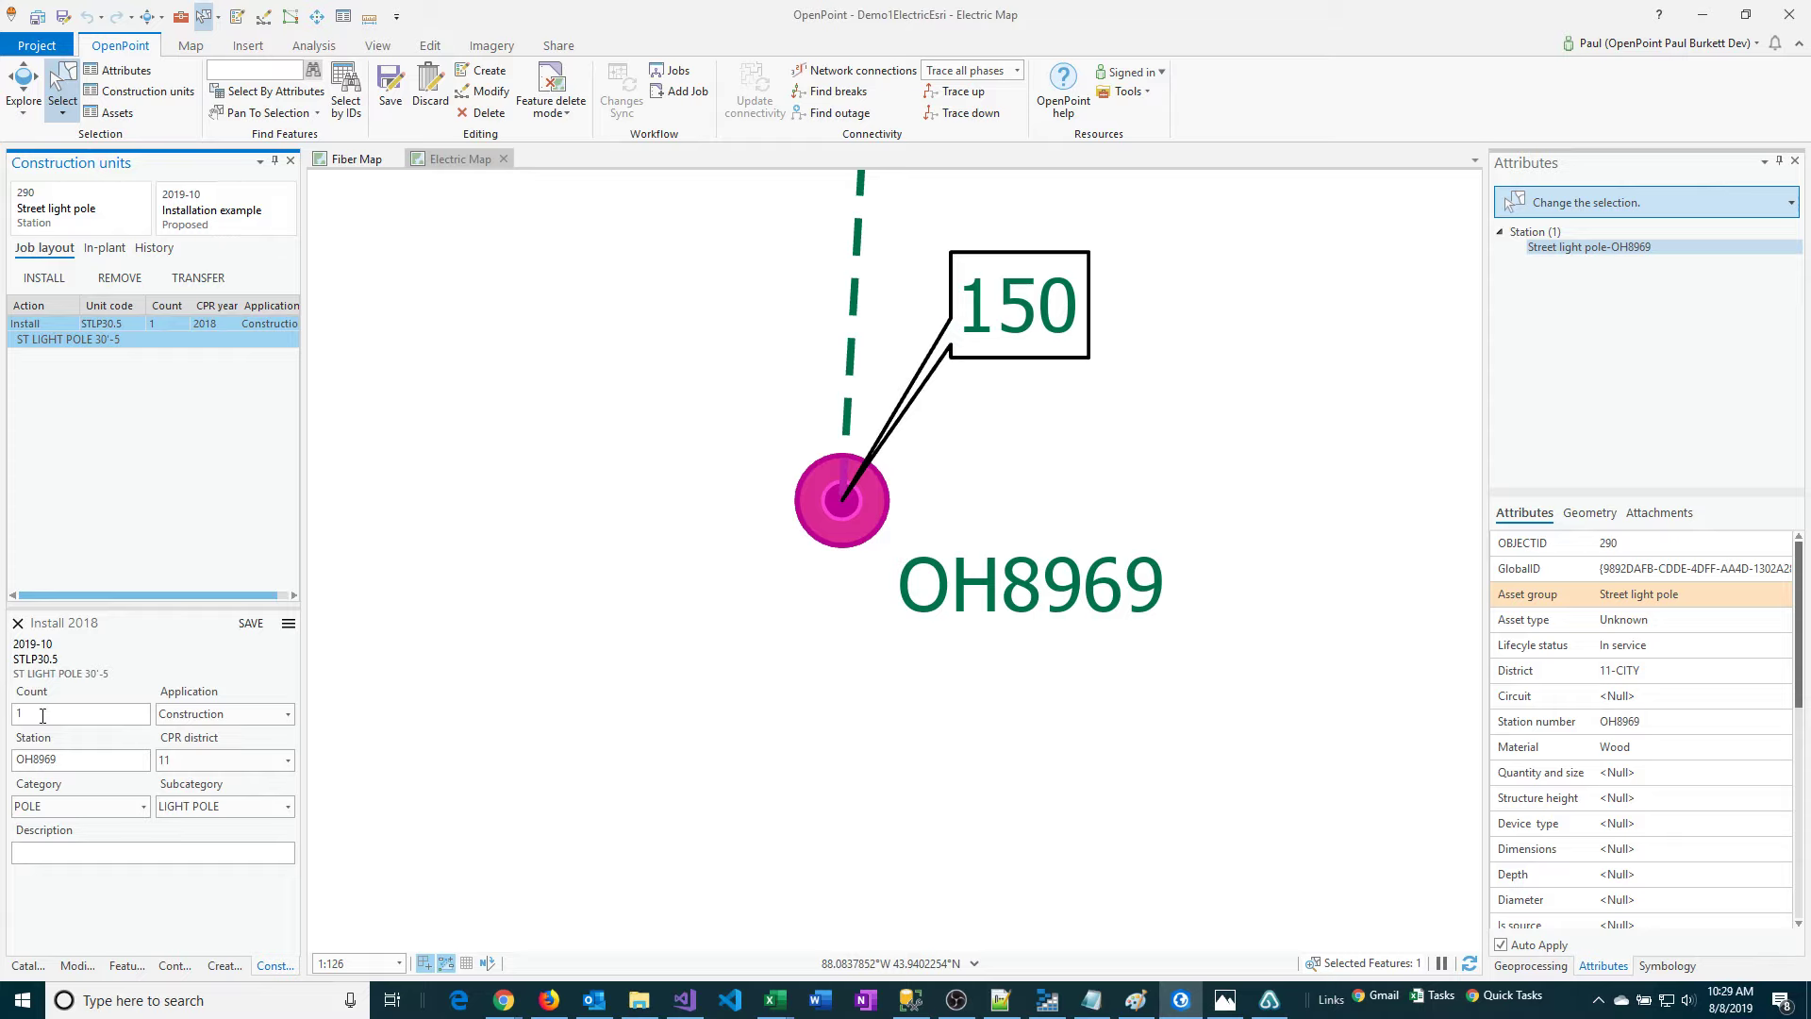
Choose Construction as the pole unit's application, check the category options, and save the install record.
click(191, 719)
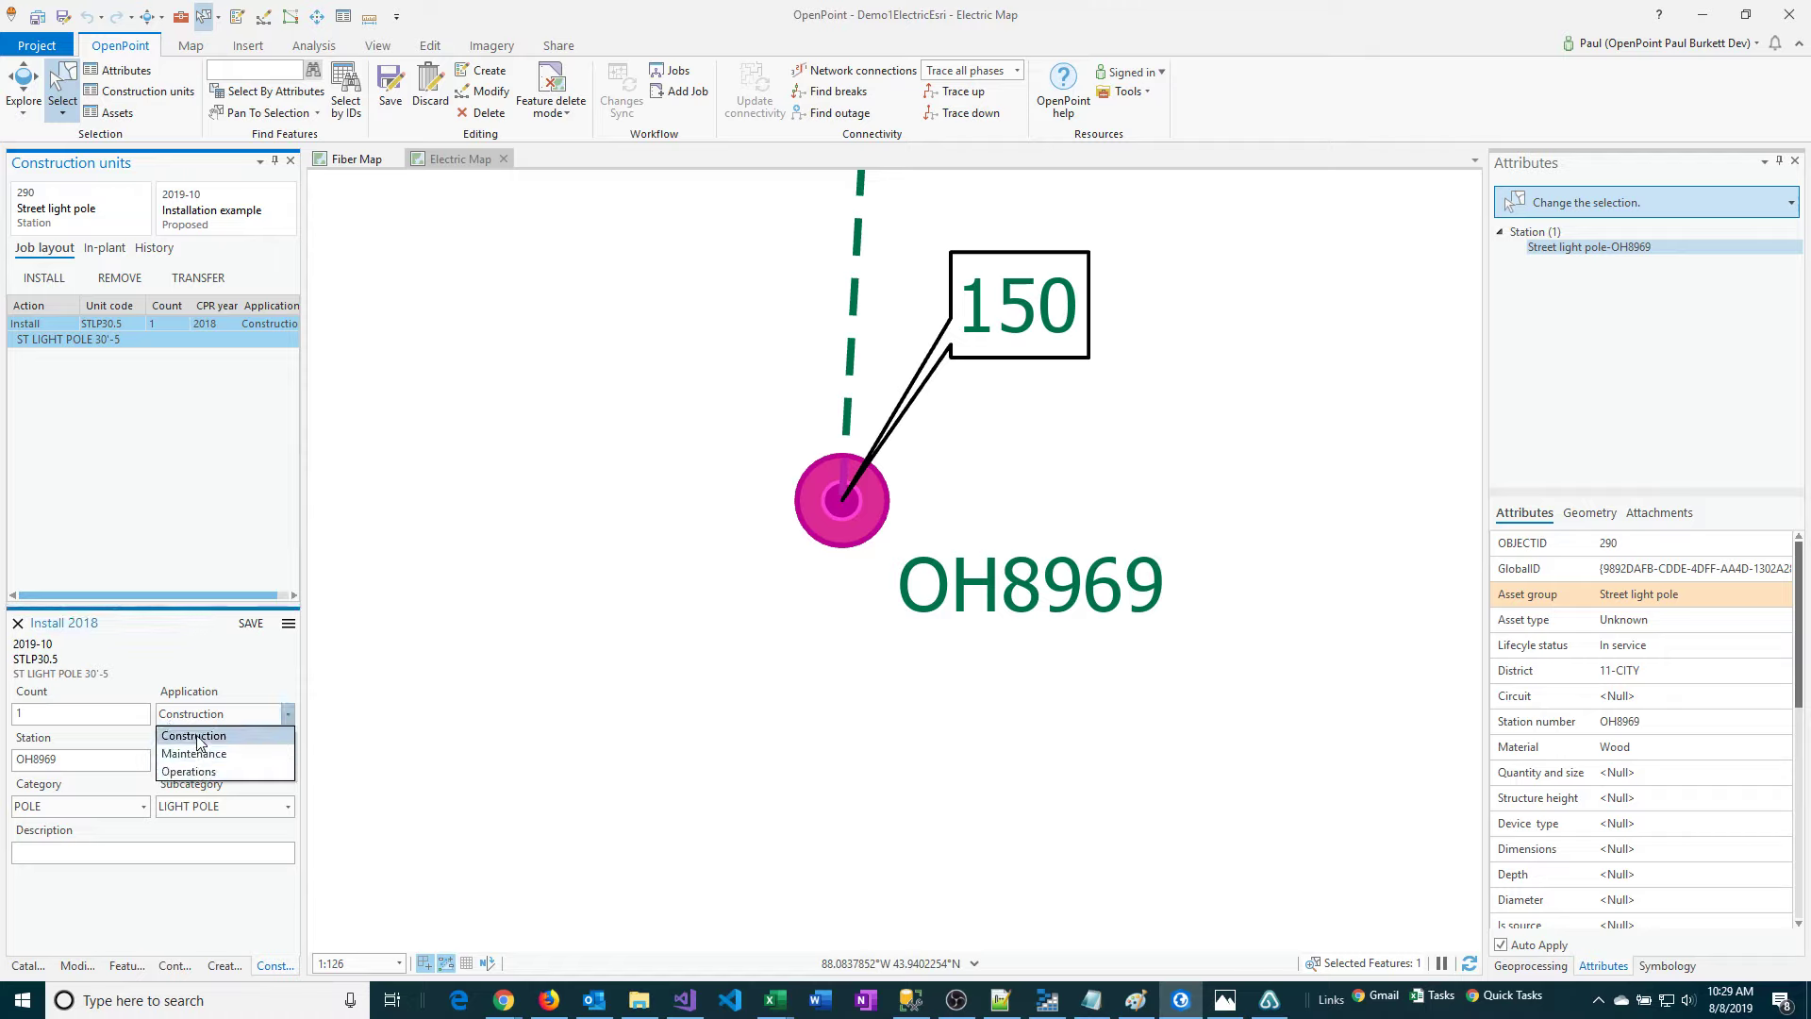
click(198, 736)
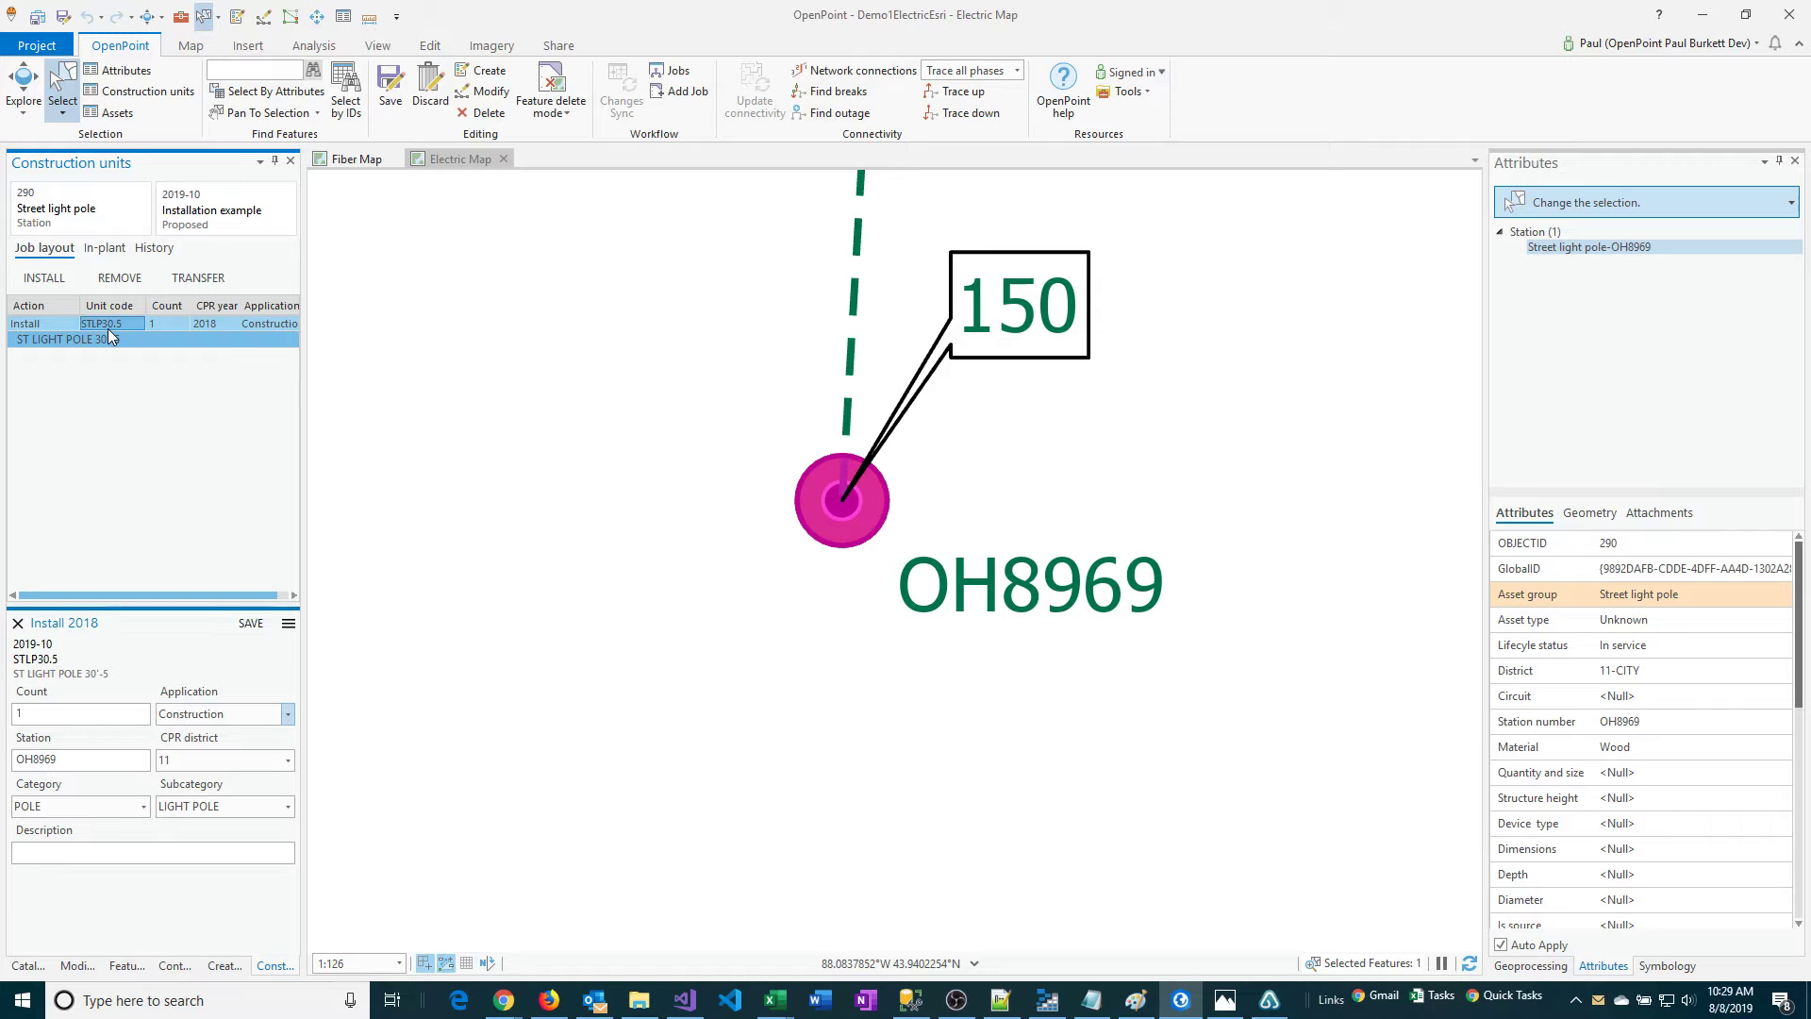
click(144, 808)
click(145, 809)
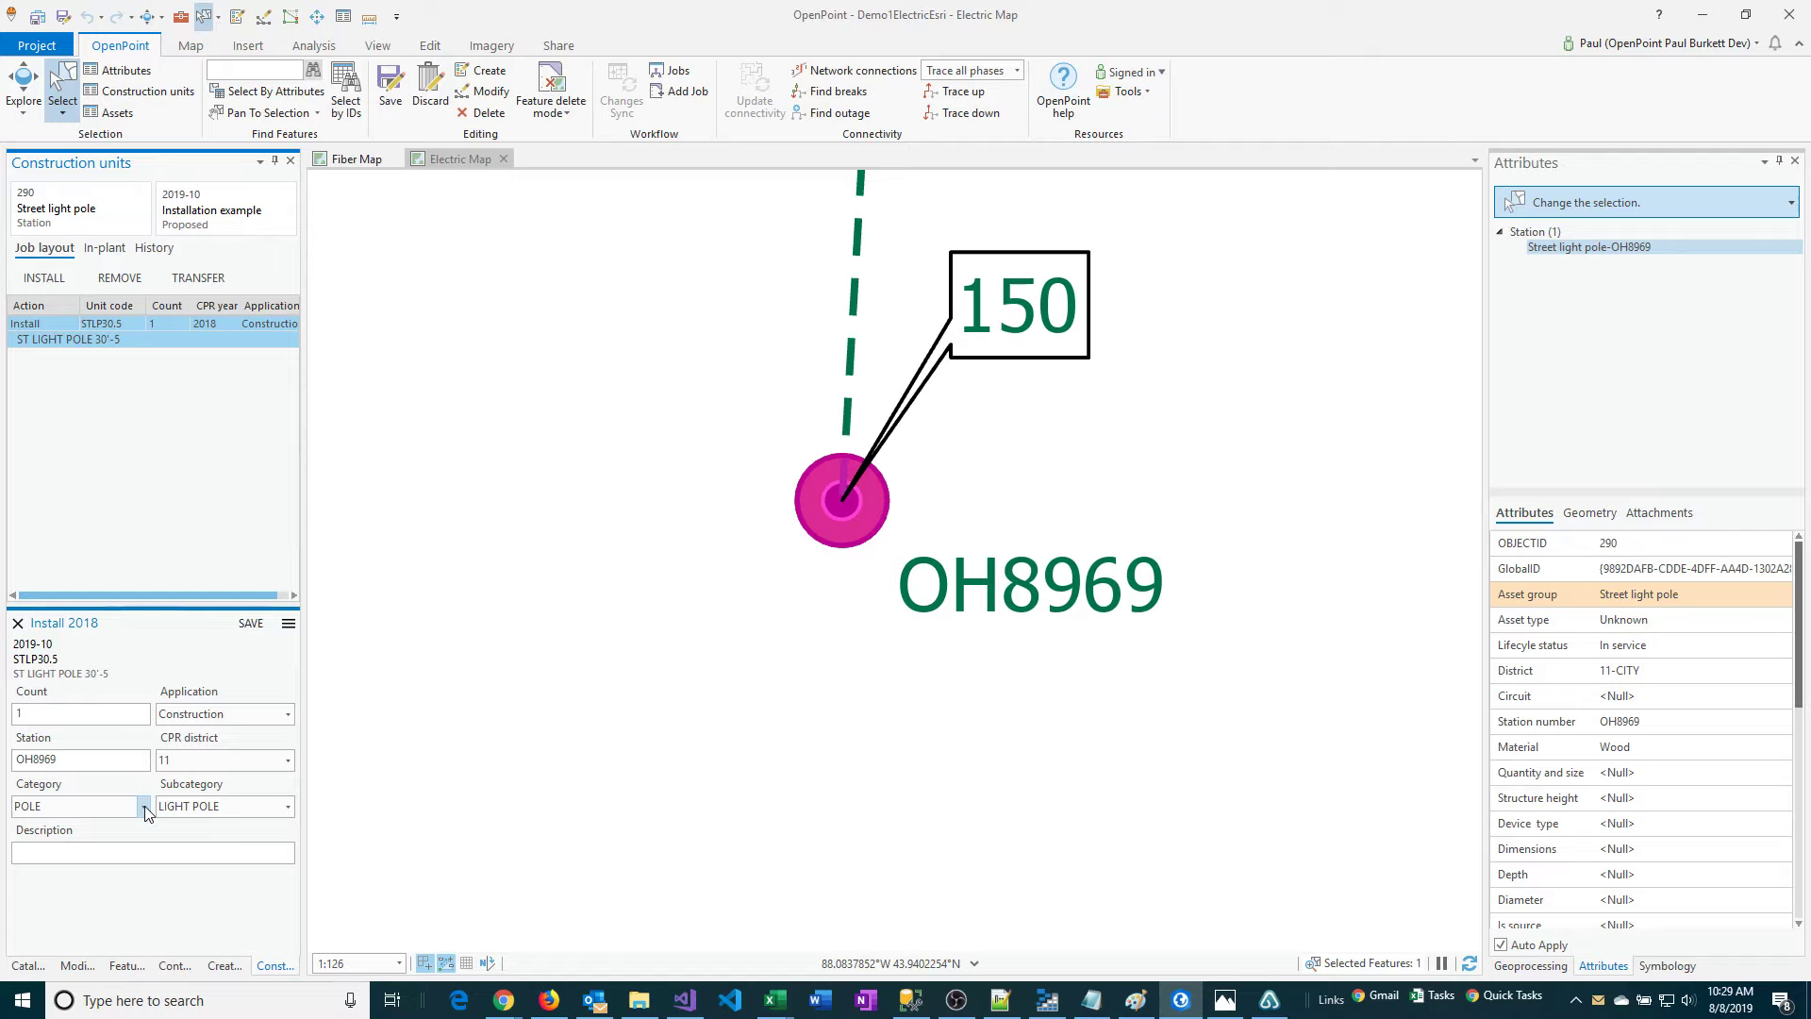
click(144, 807)
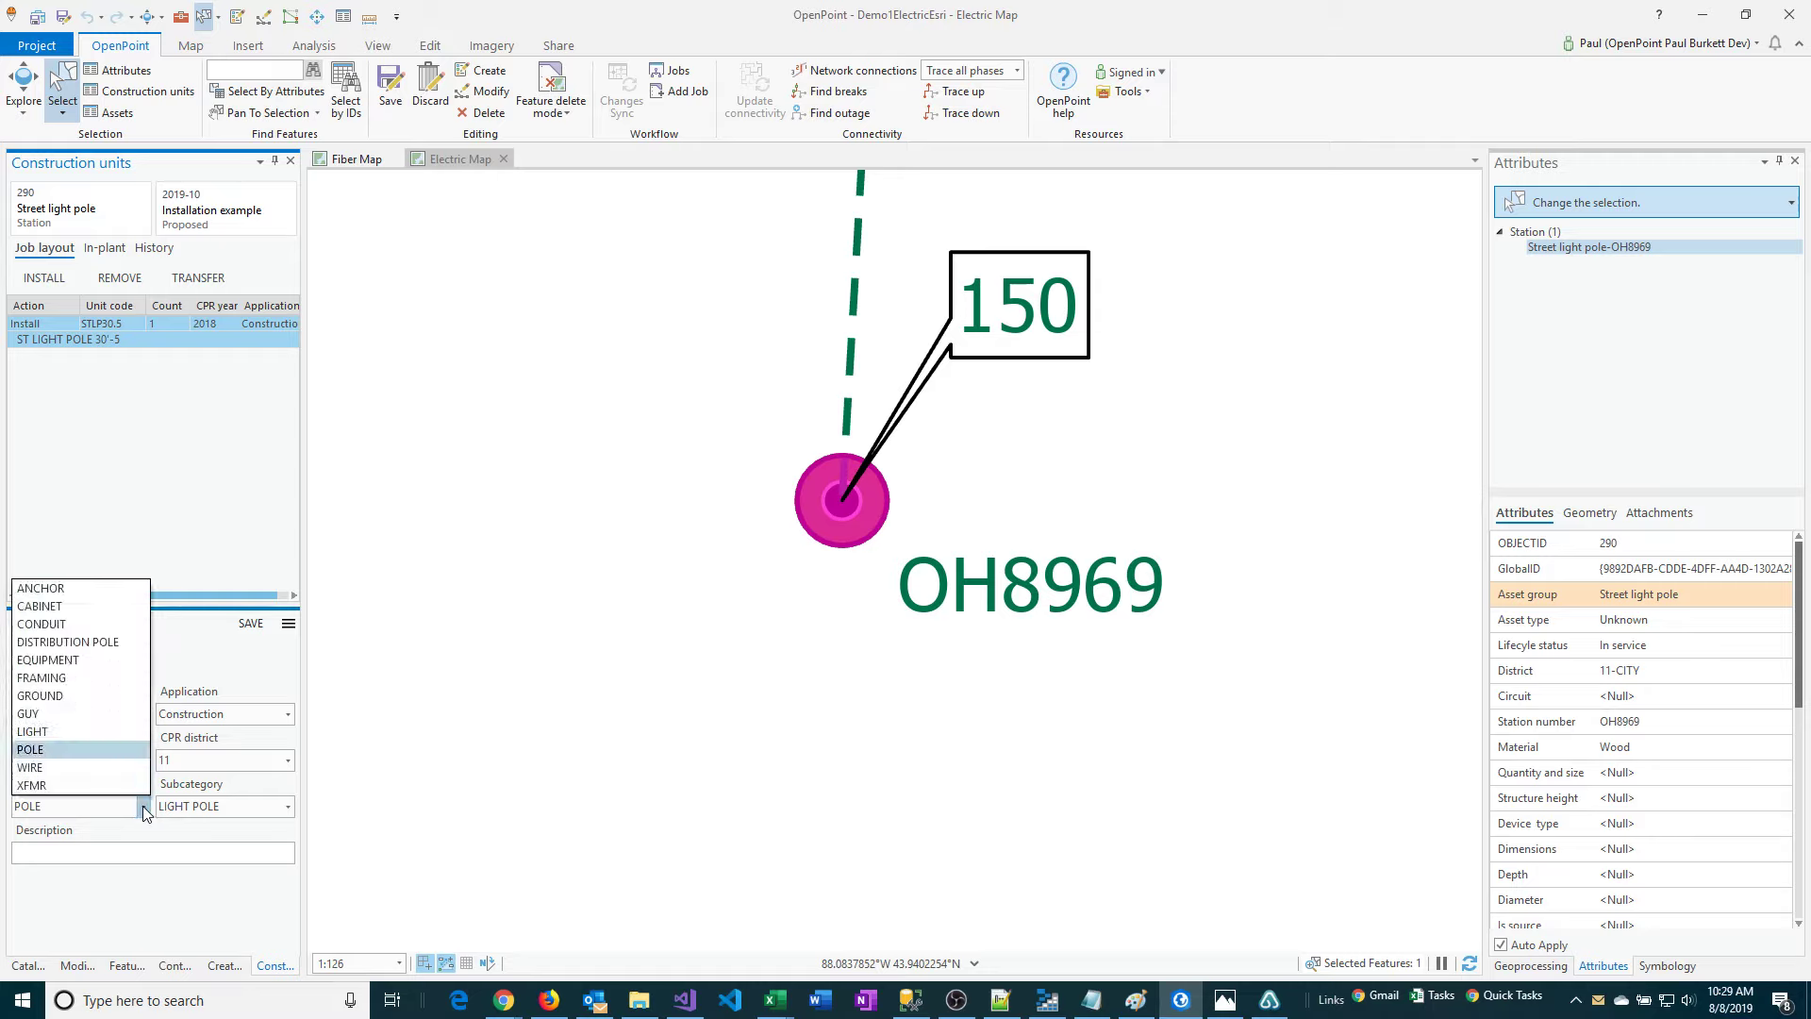
click(145, 808)
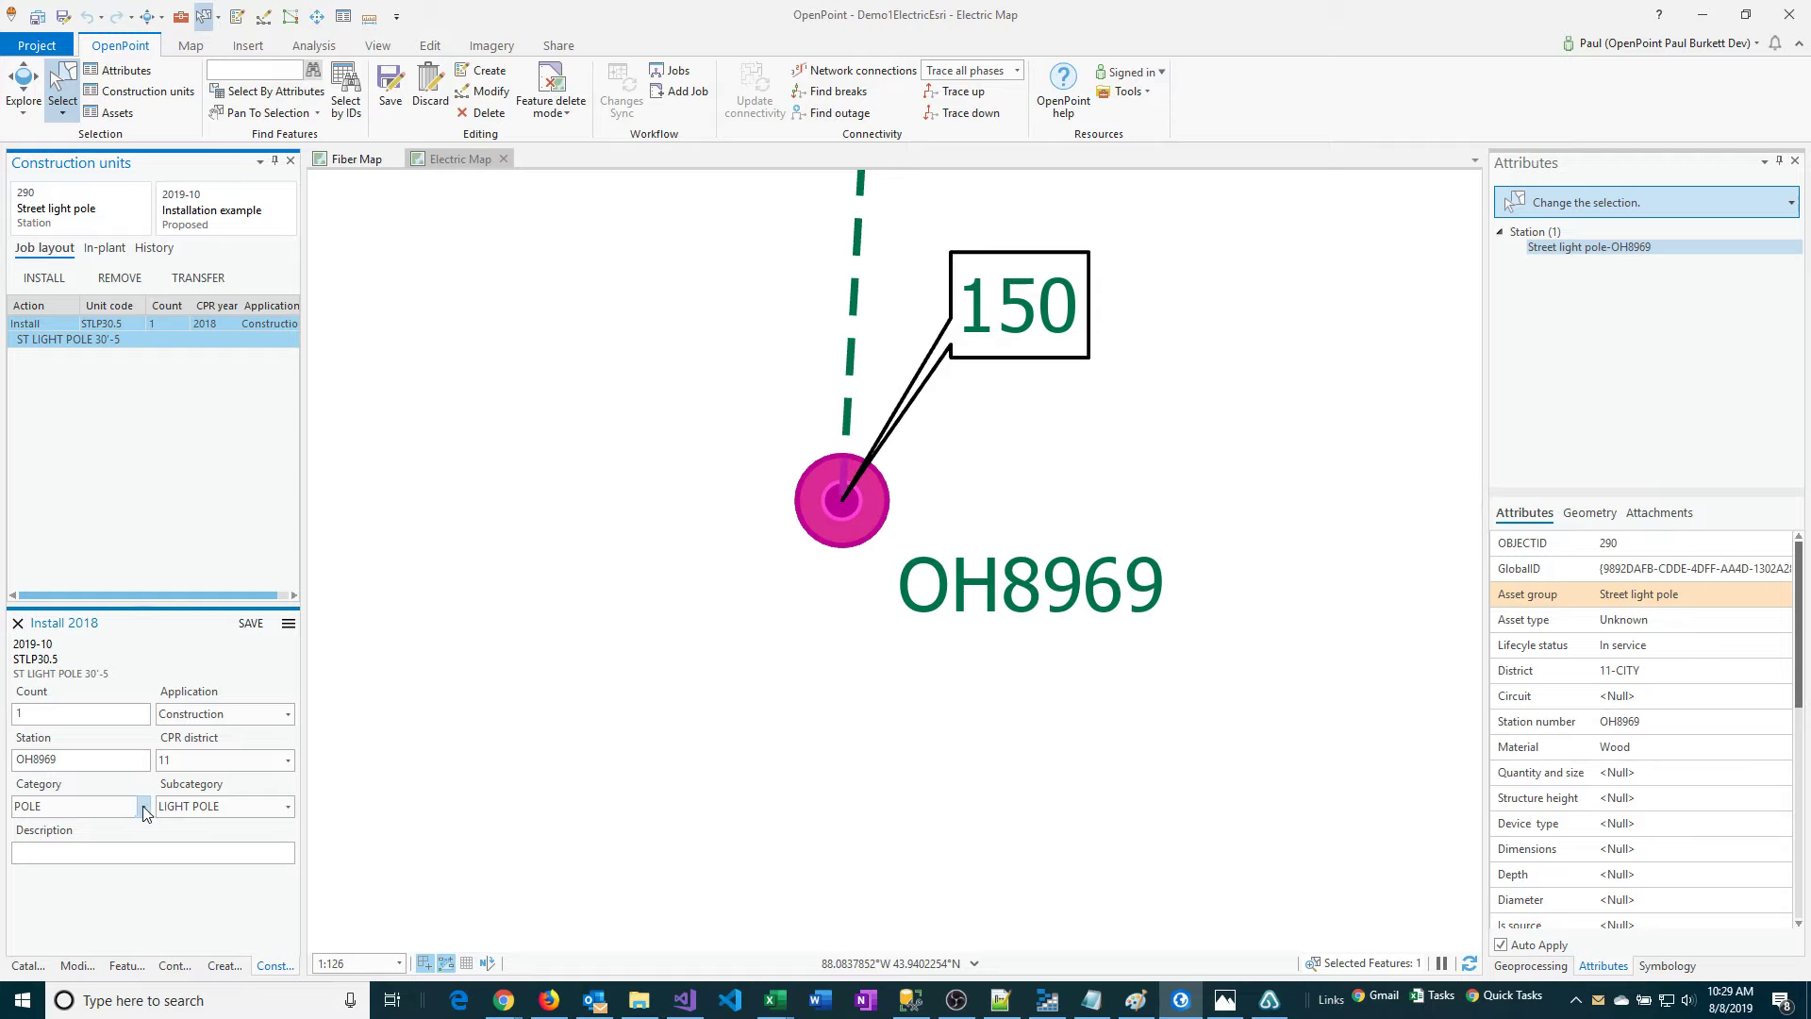
click(77, 855)
click(249, 623)
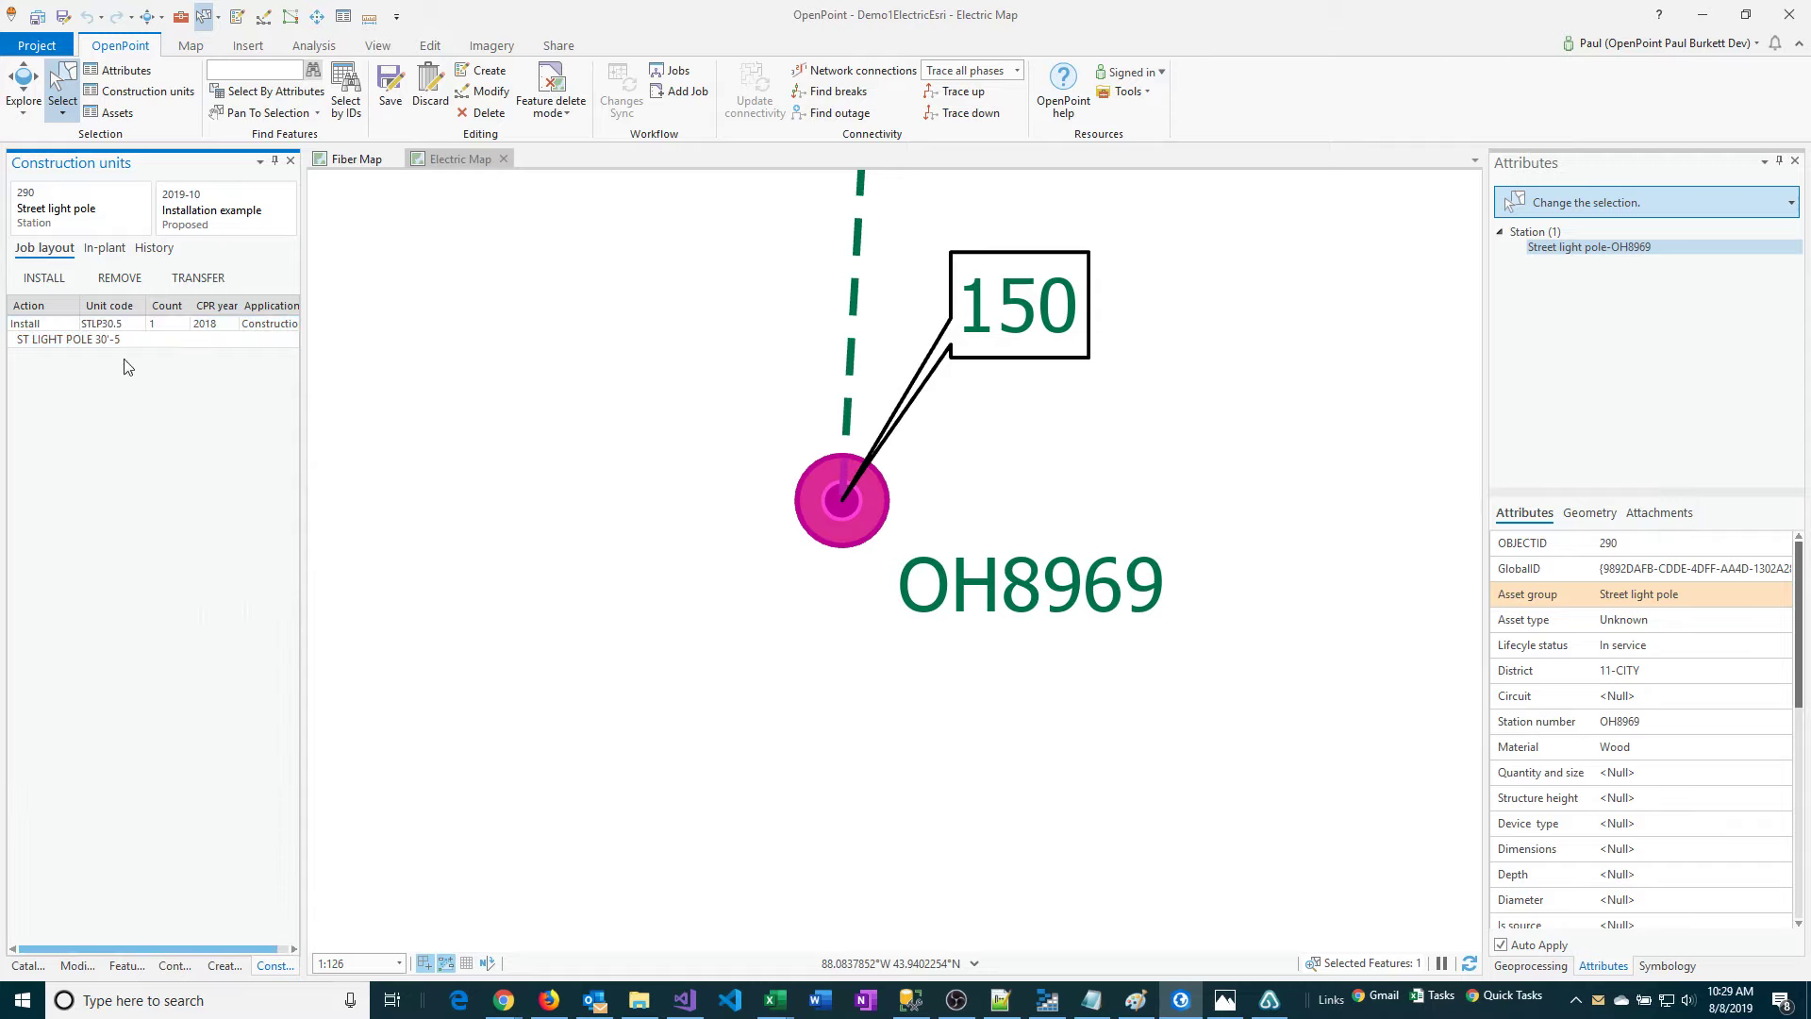
Search for "riser" and add the RISERSTL1/0 (STREET LIGHT RISER 1/0) unit as a further installation on the pole.
click(37, 281)
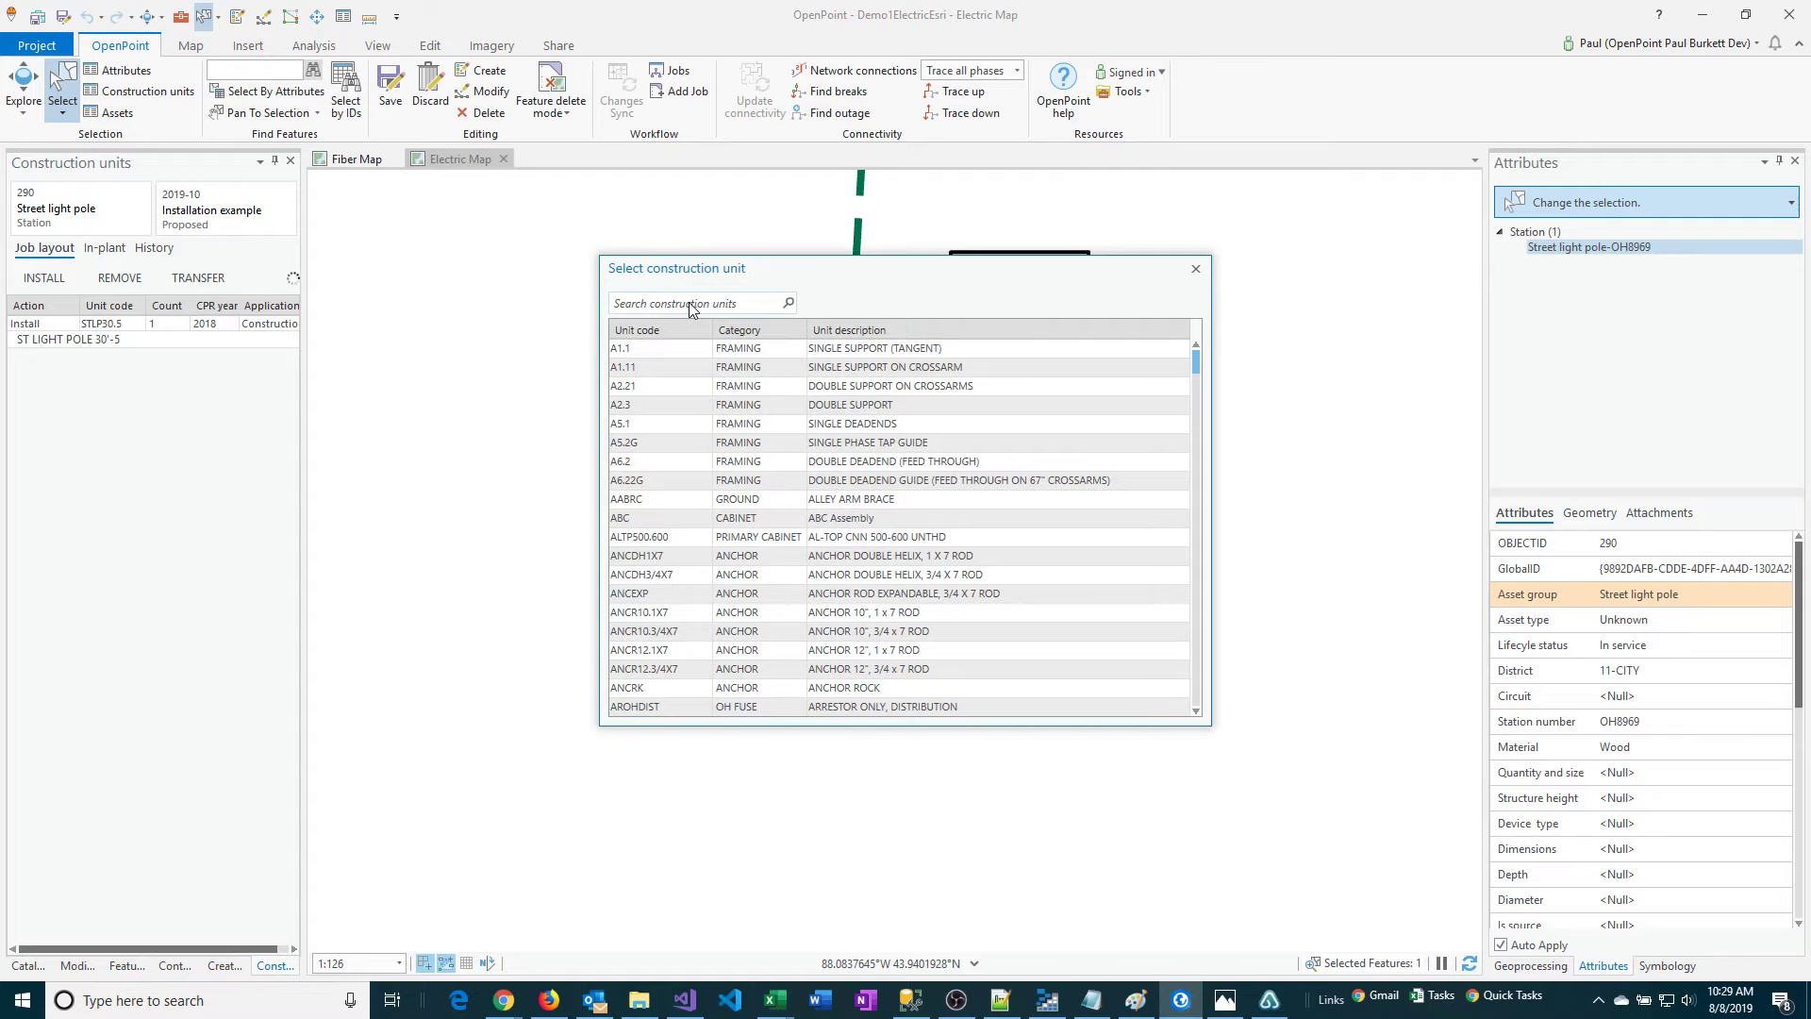
text(riser)
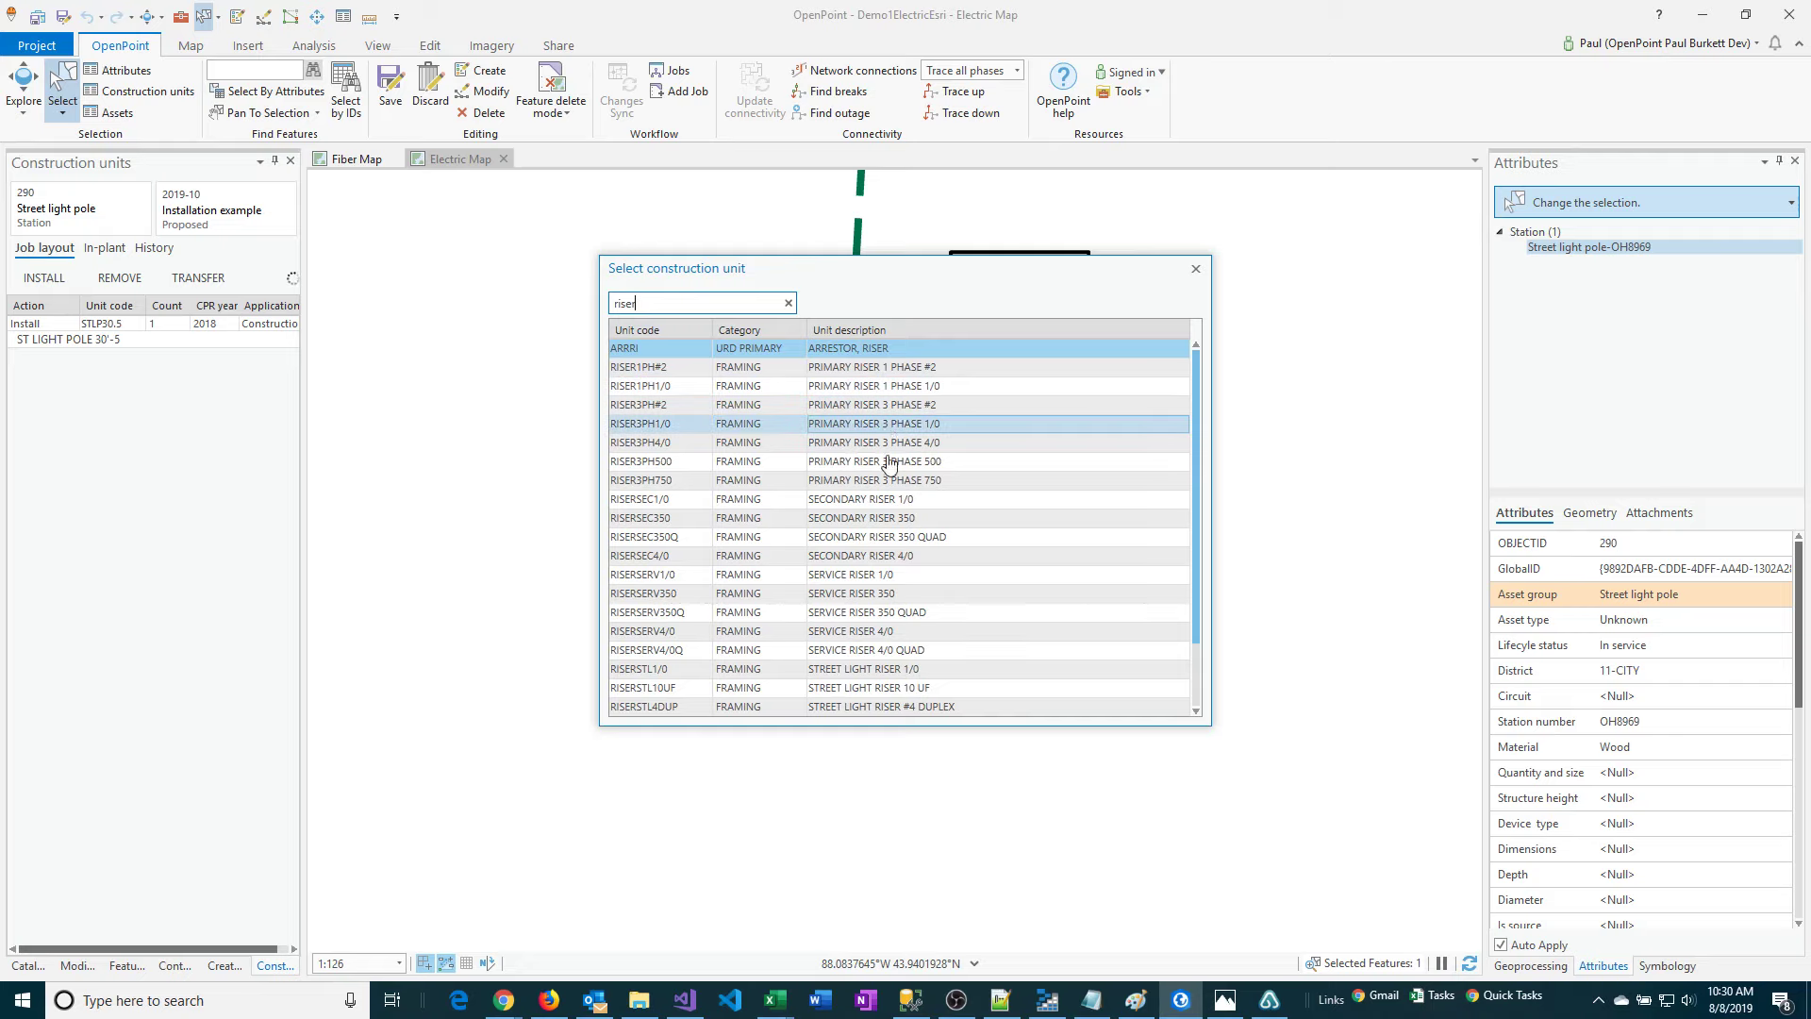
scroll(907, 519, down, 1)
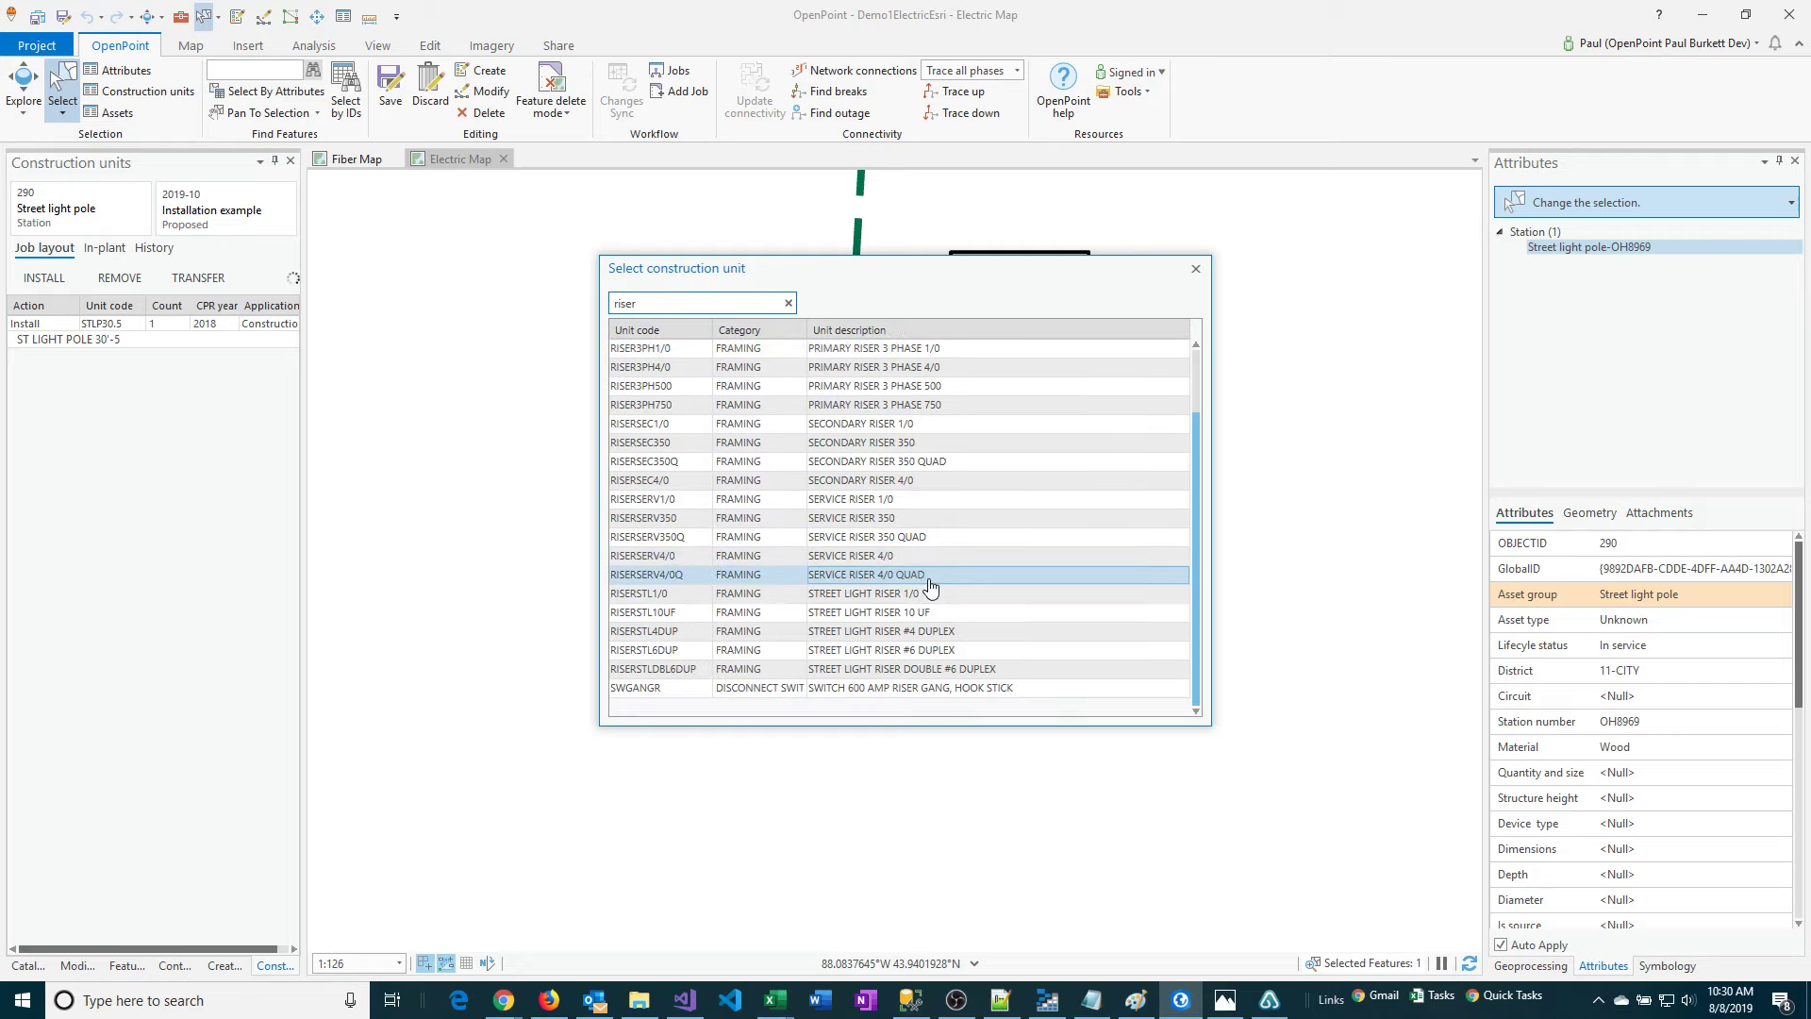
double_click(870, 596)
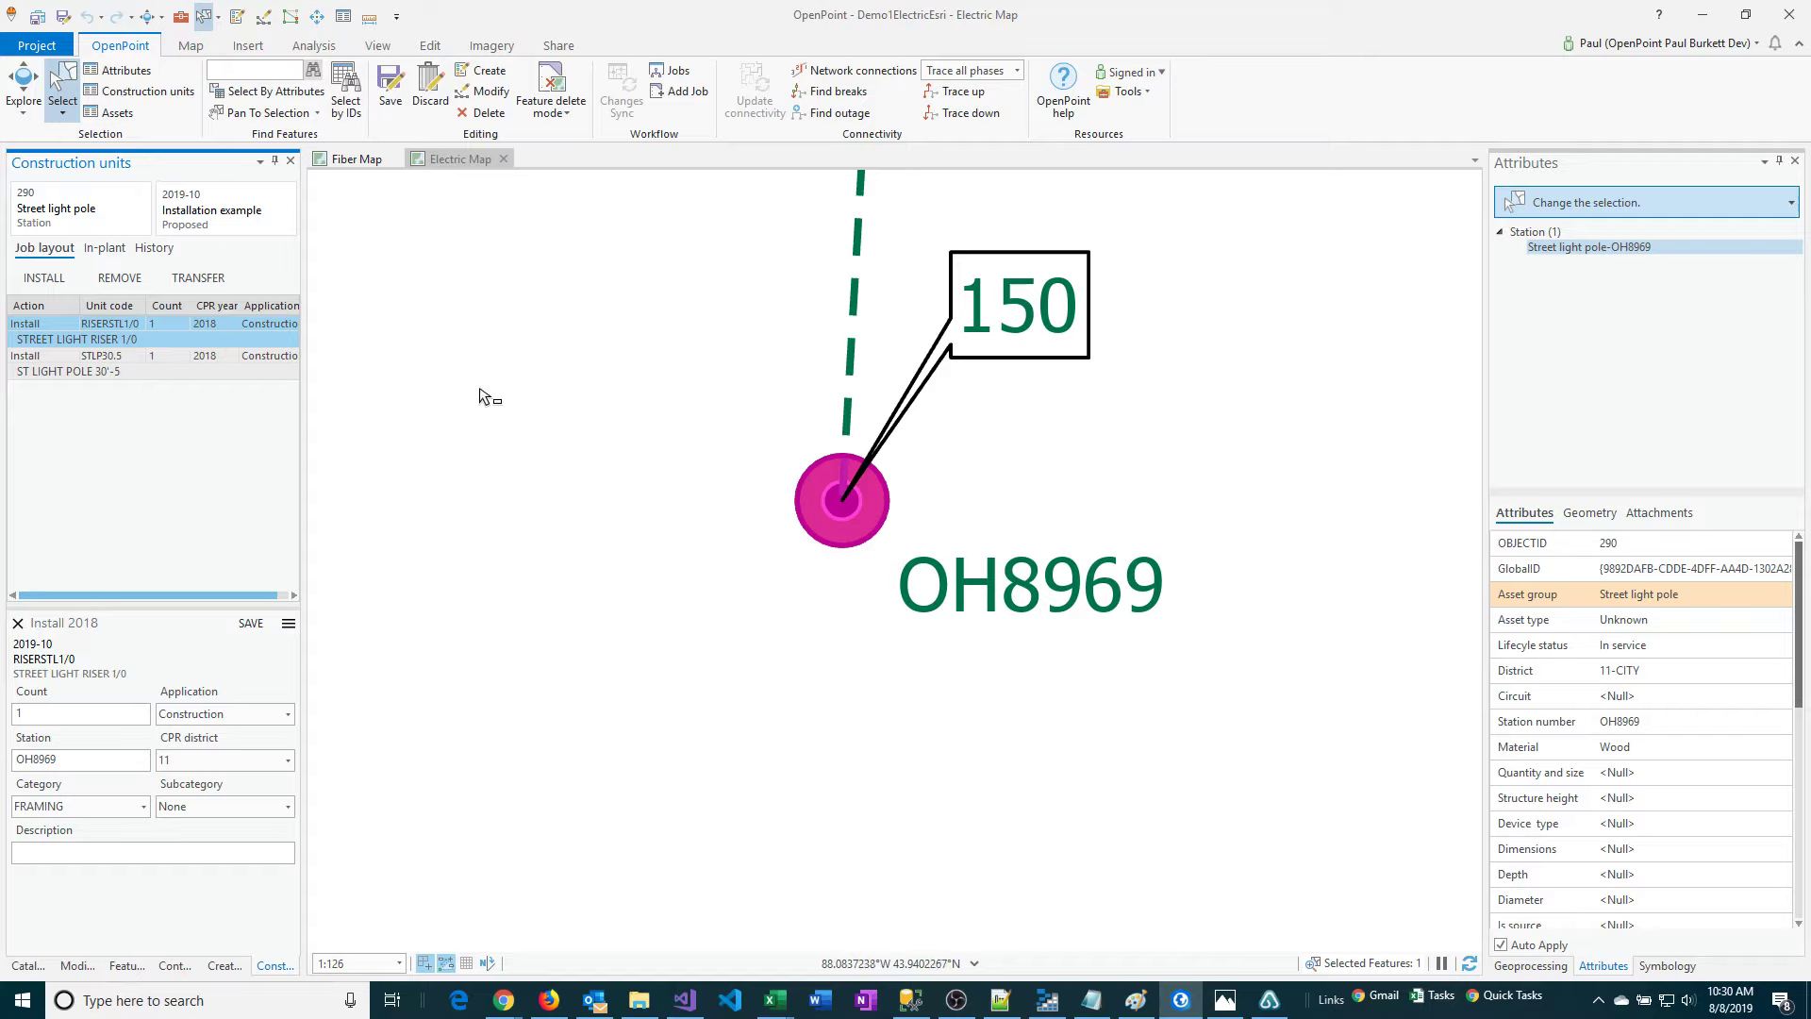
Select the street light device on the pole instead and install the STL150 (ST LIGHT, 150W HPS) unit on it.
drag(595, 371, 651, 428)
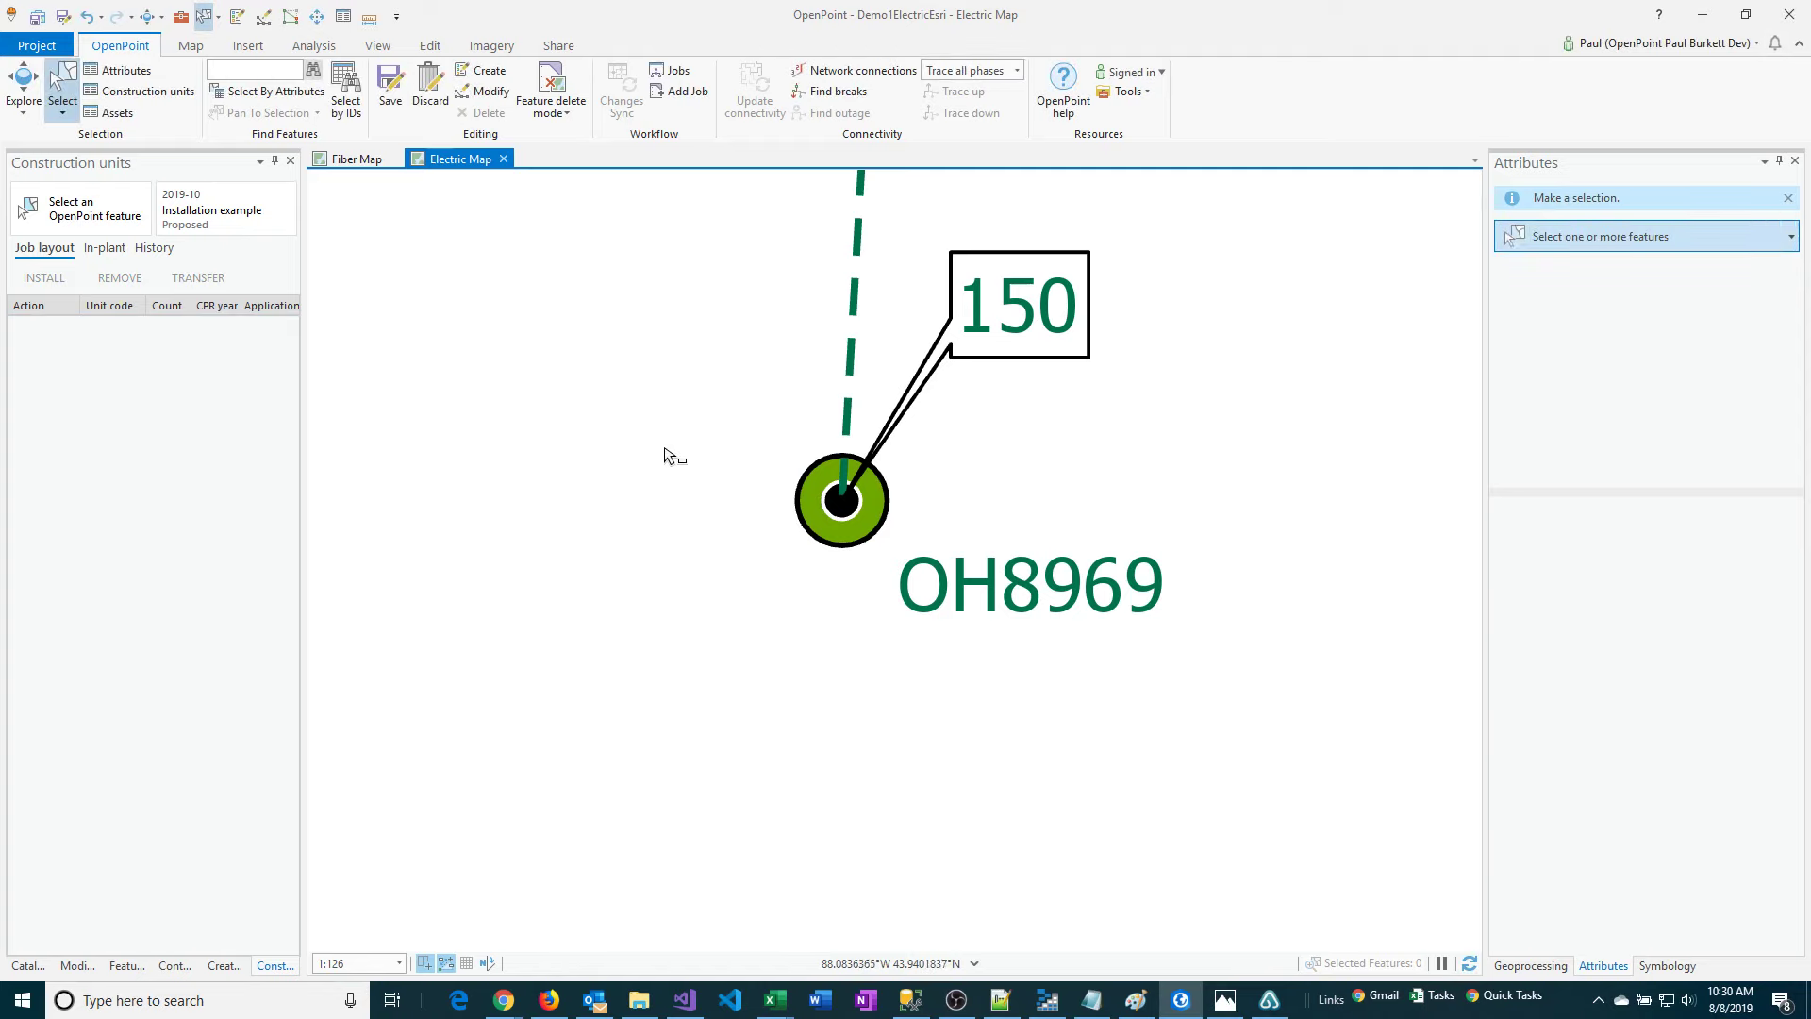
click(843, 514)
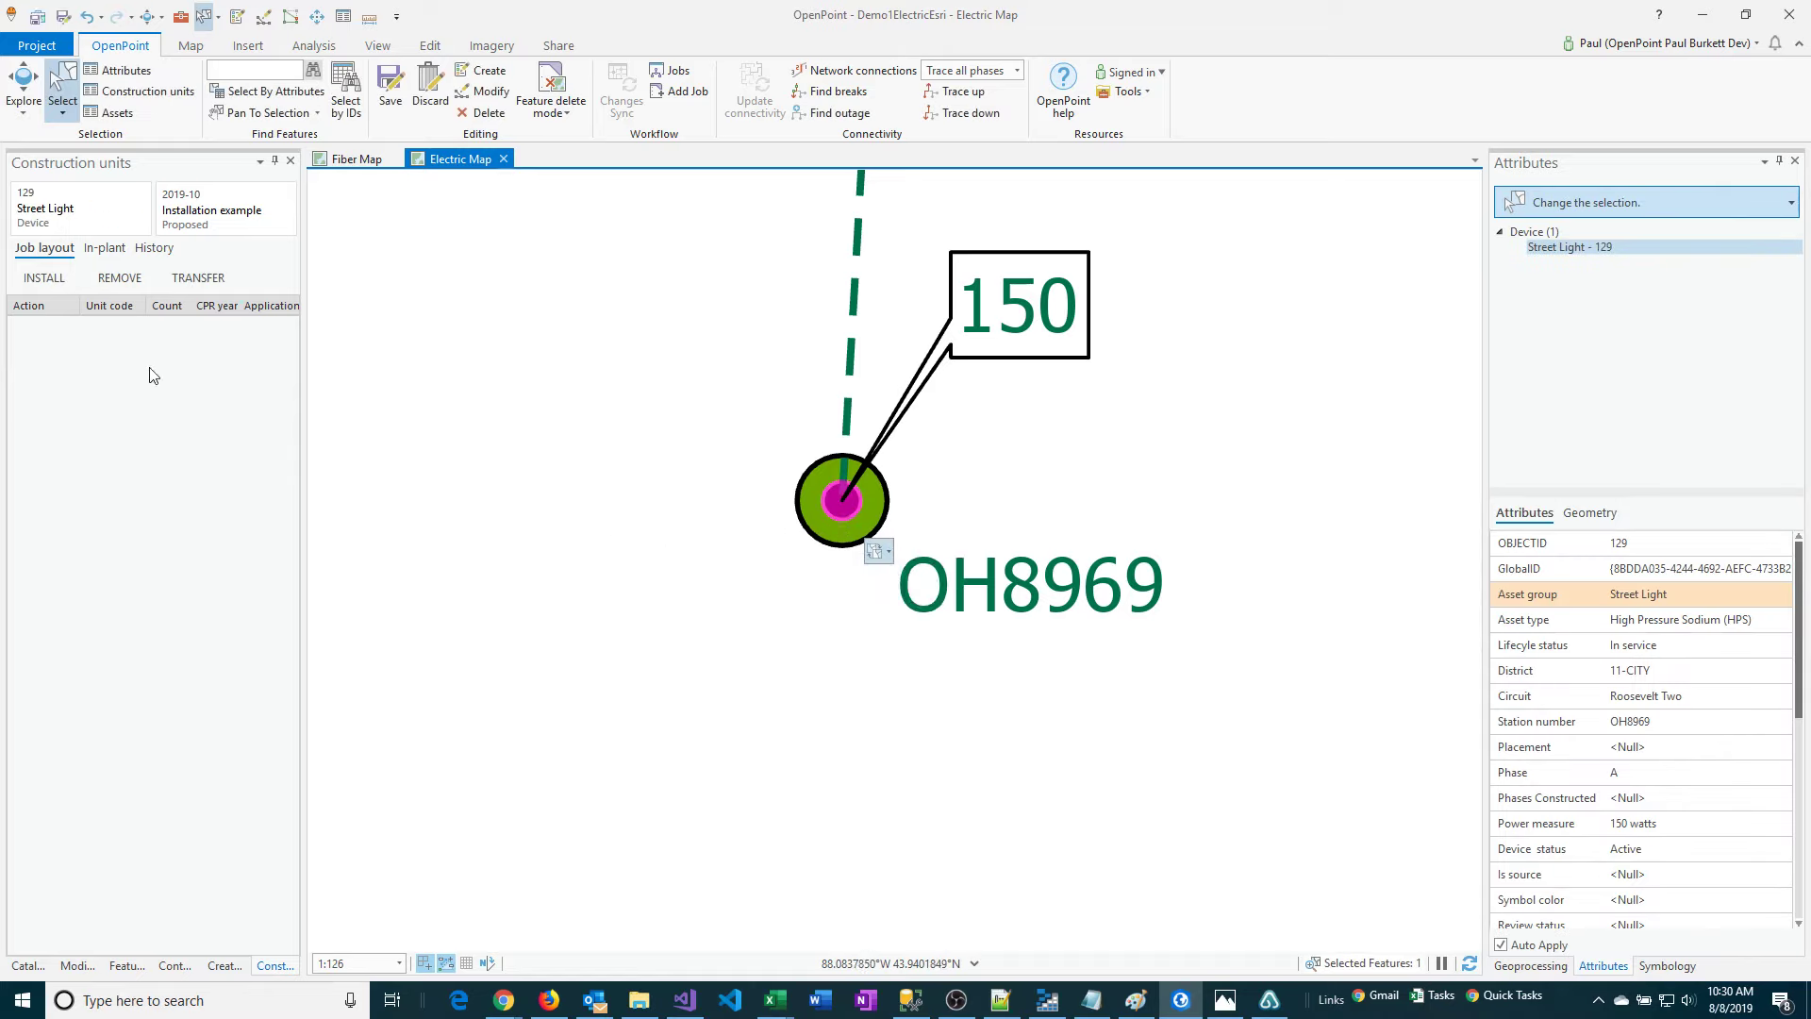
click(39, 281)
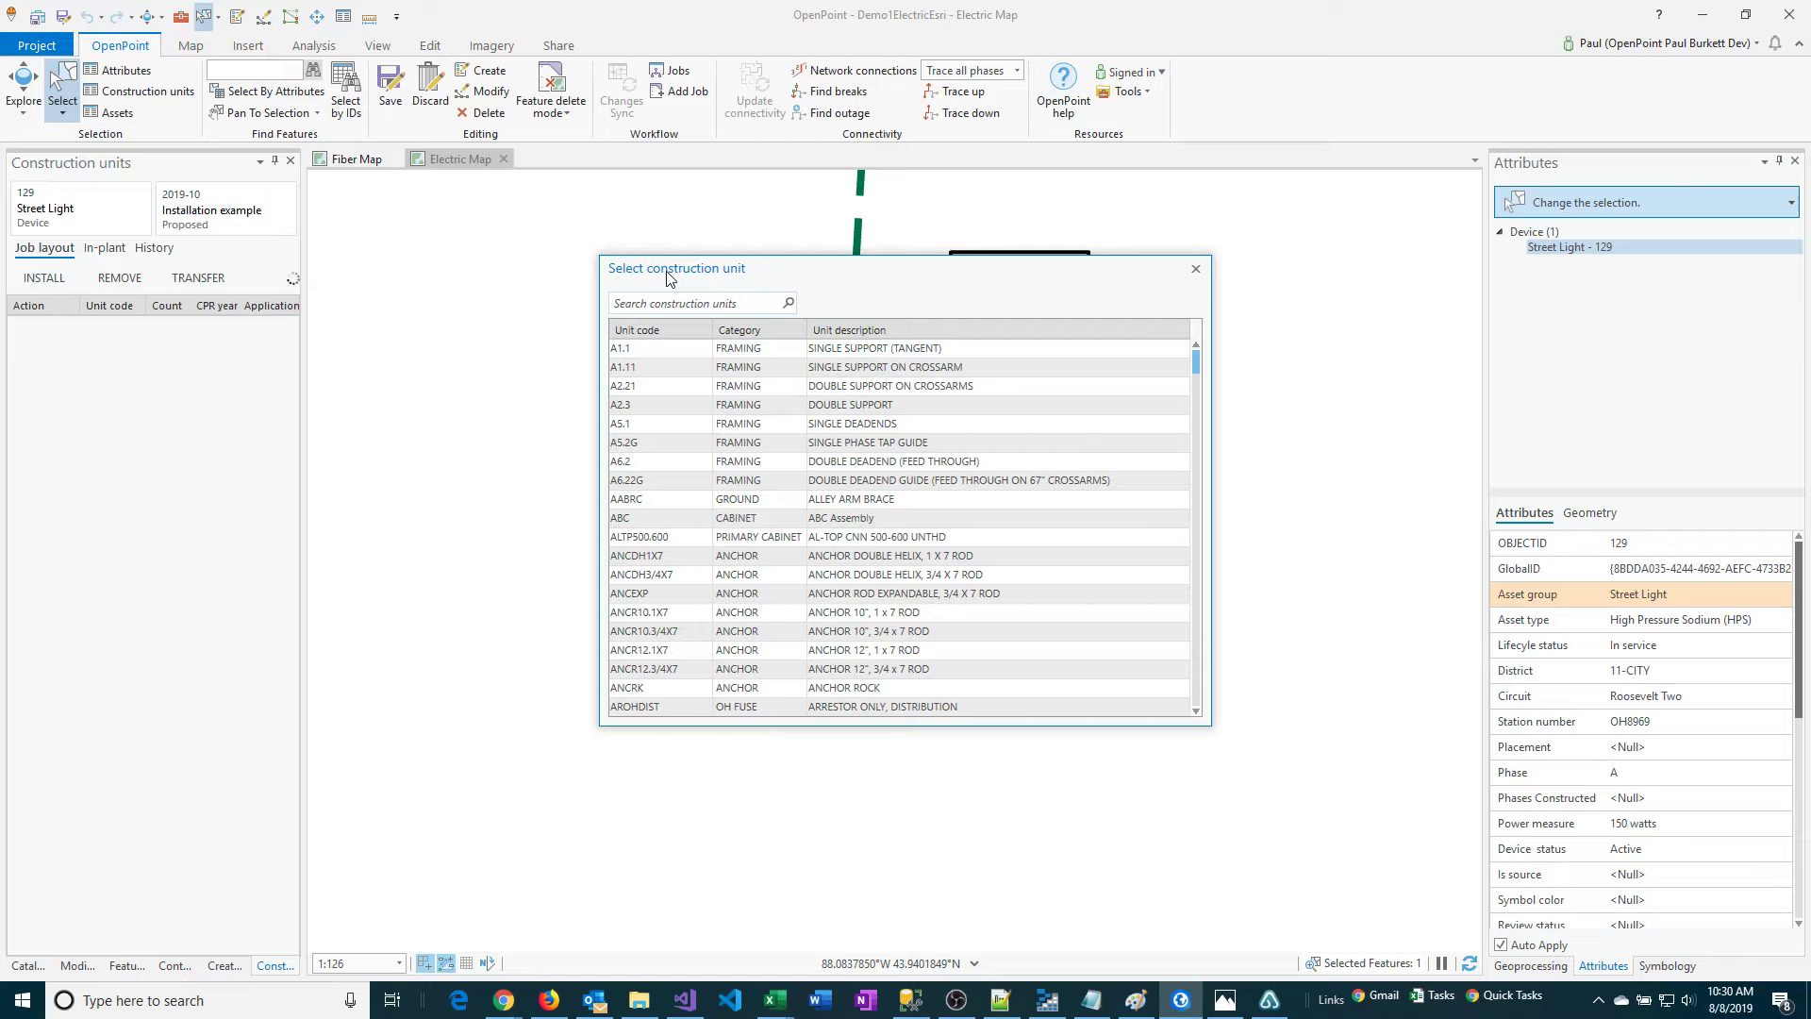
text(stl)
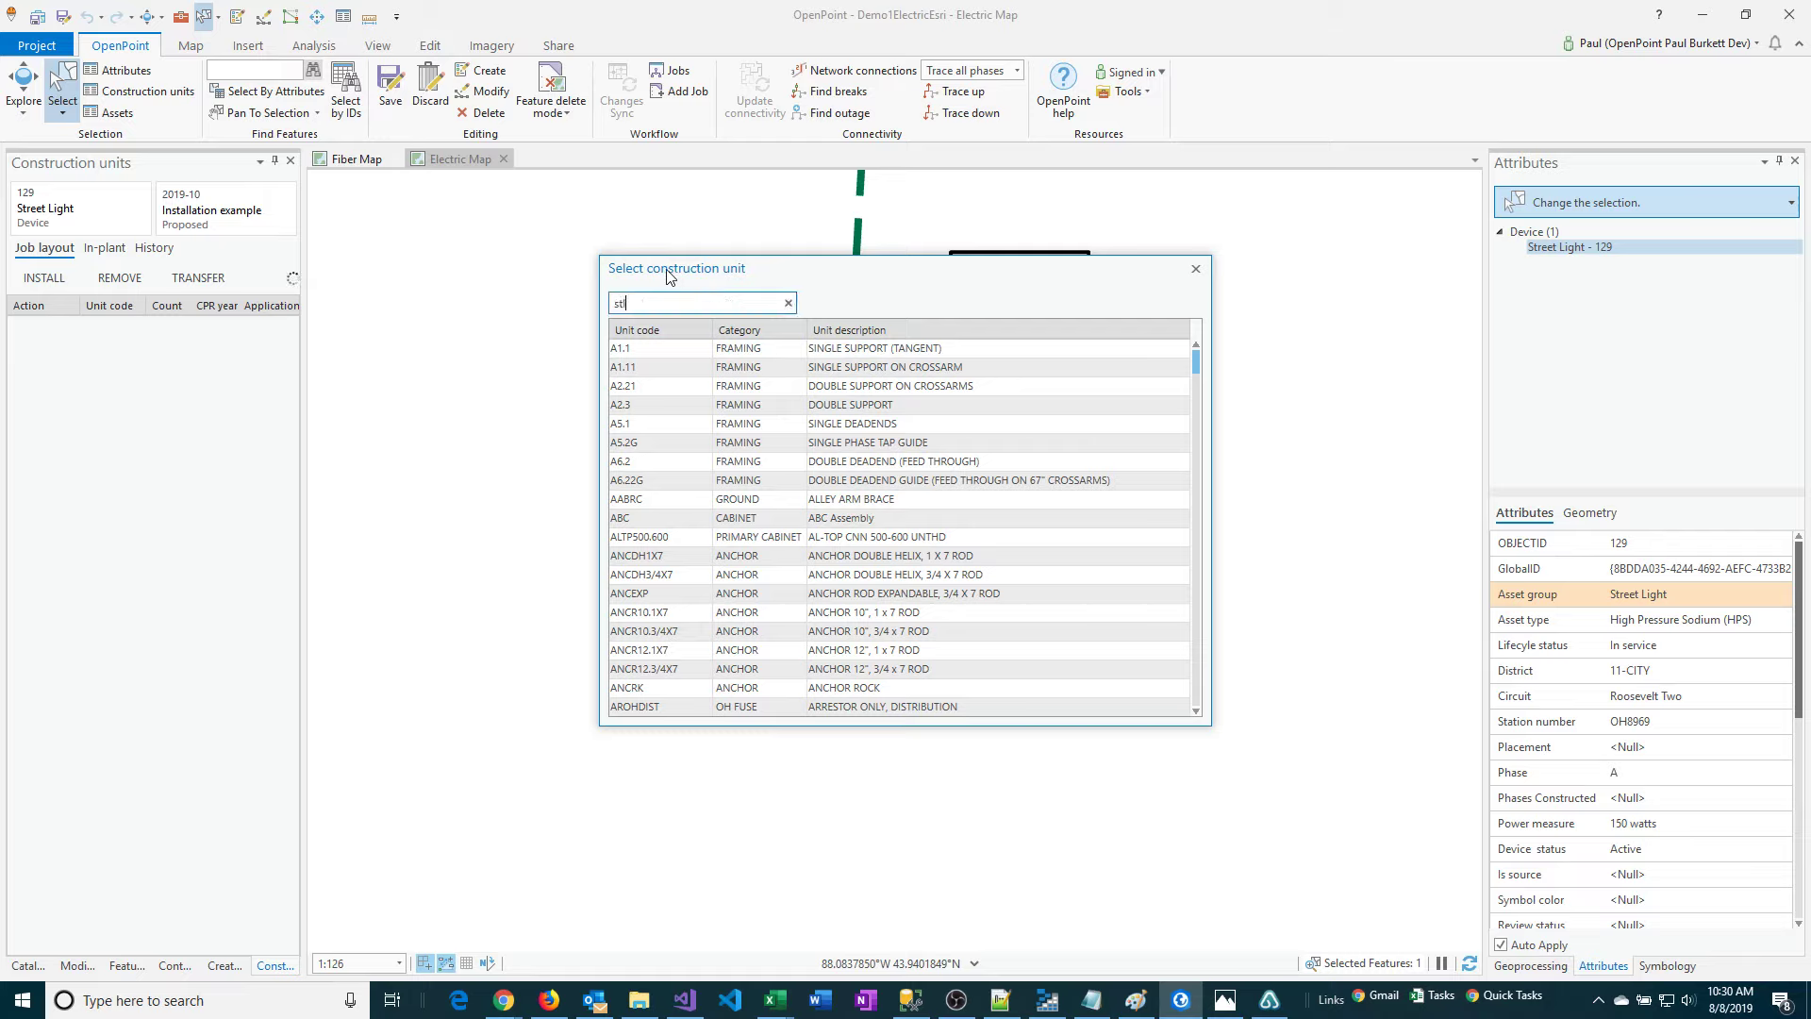
text(150)
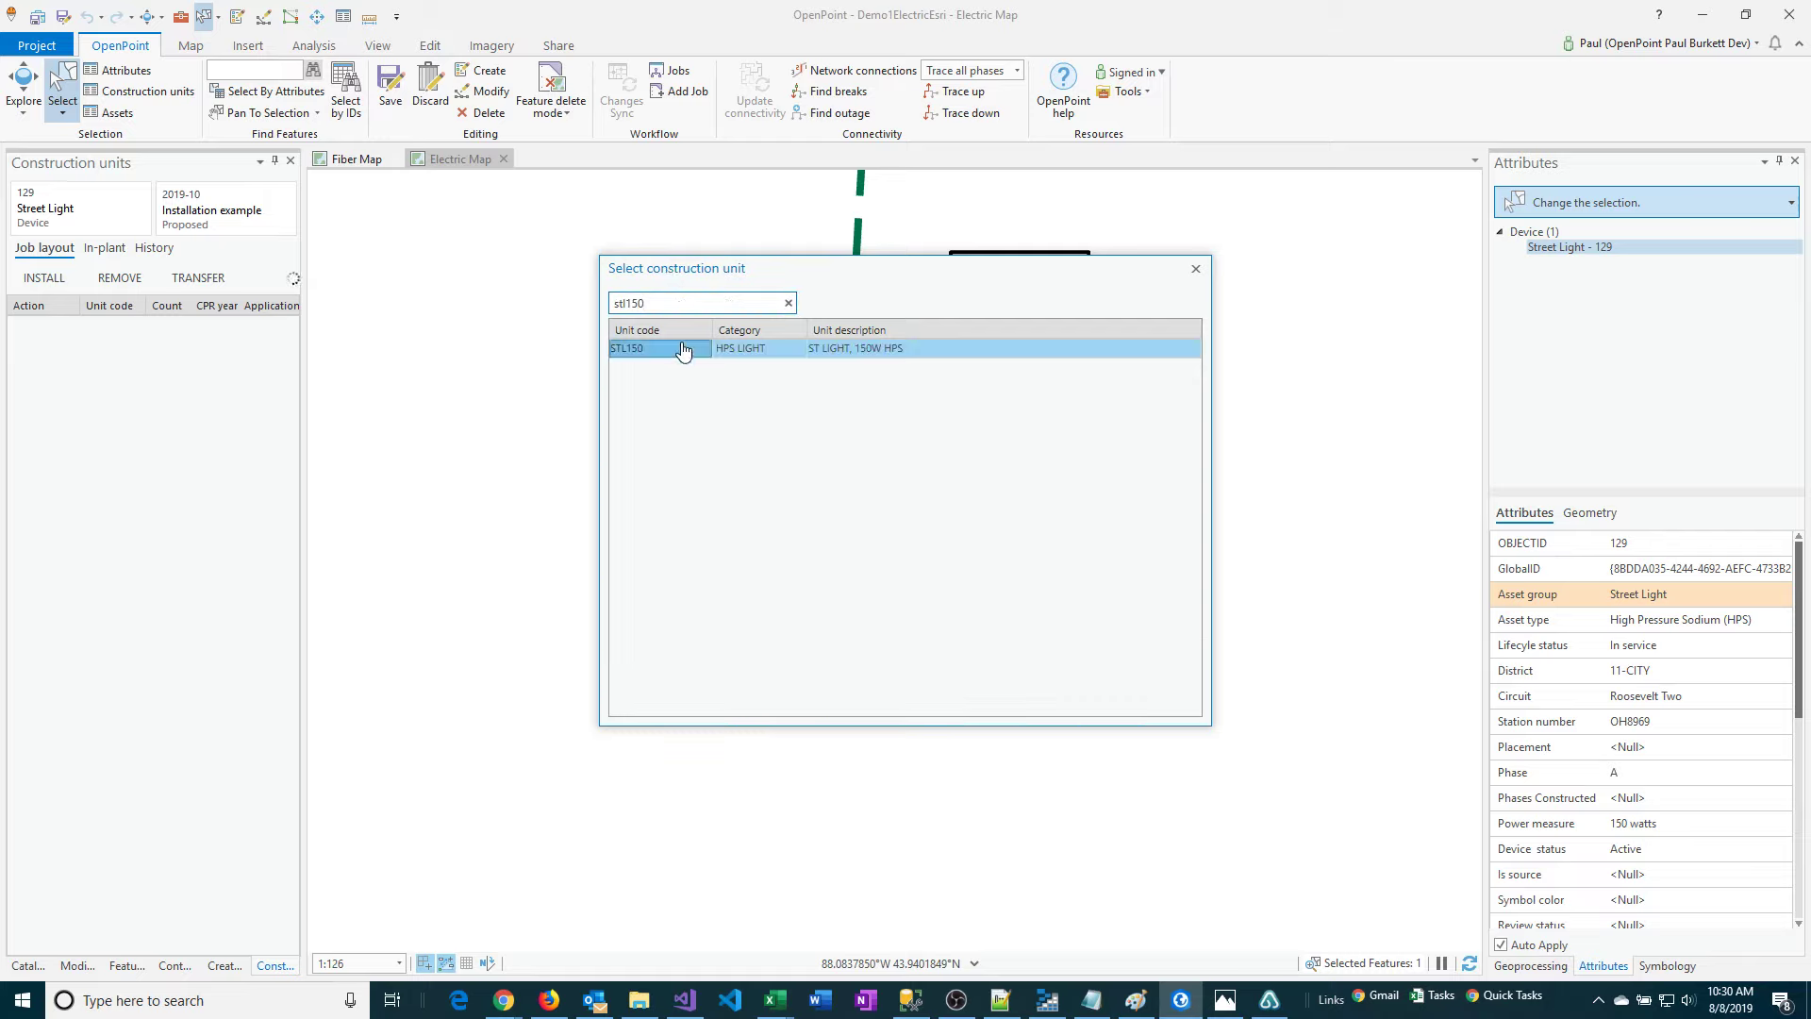
double_click(687, 350)
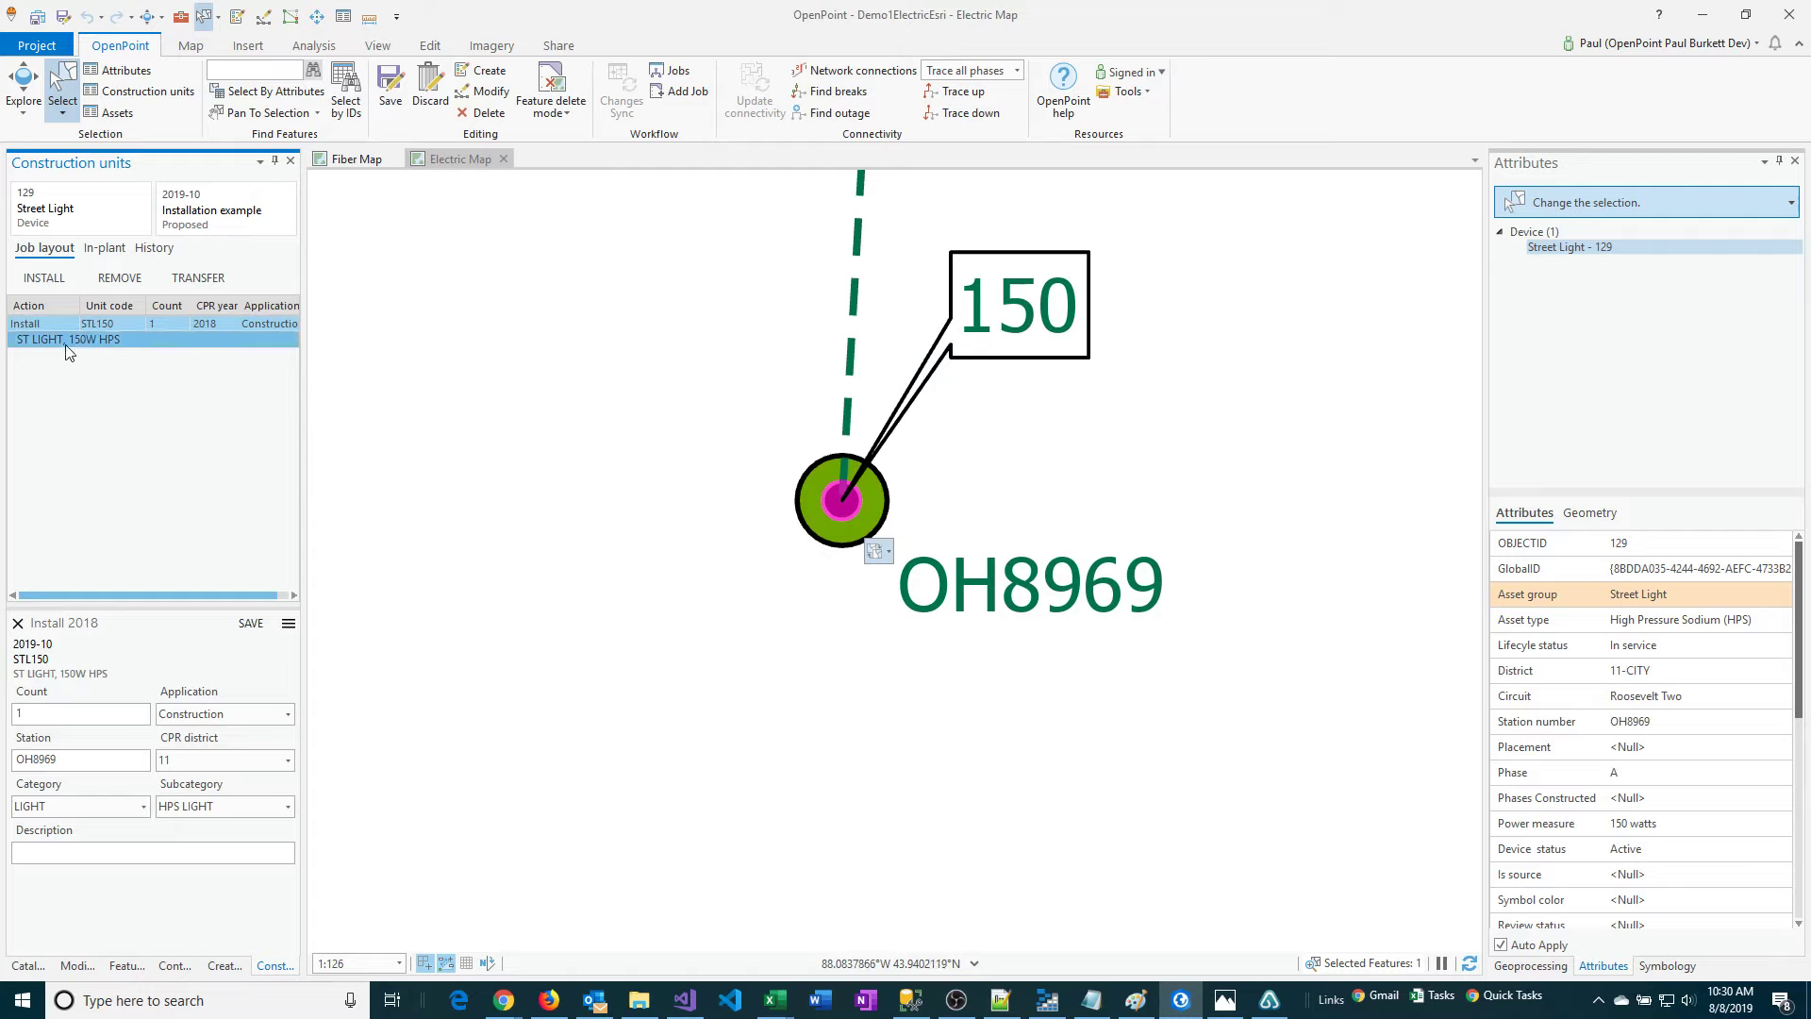
Search for "st light arm" and install the STLARM6 (ST LIGHT ARM, 6FT) unit on the street light.
double_click(30, 342)
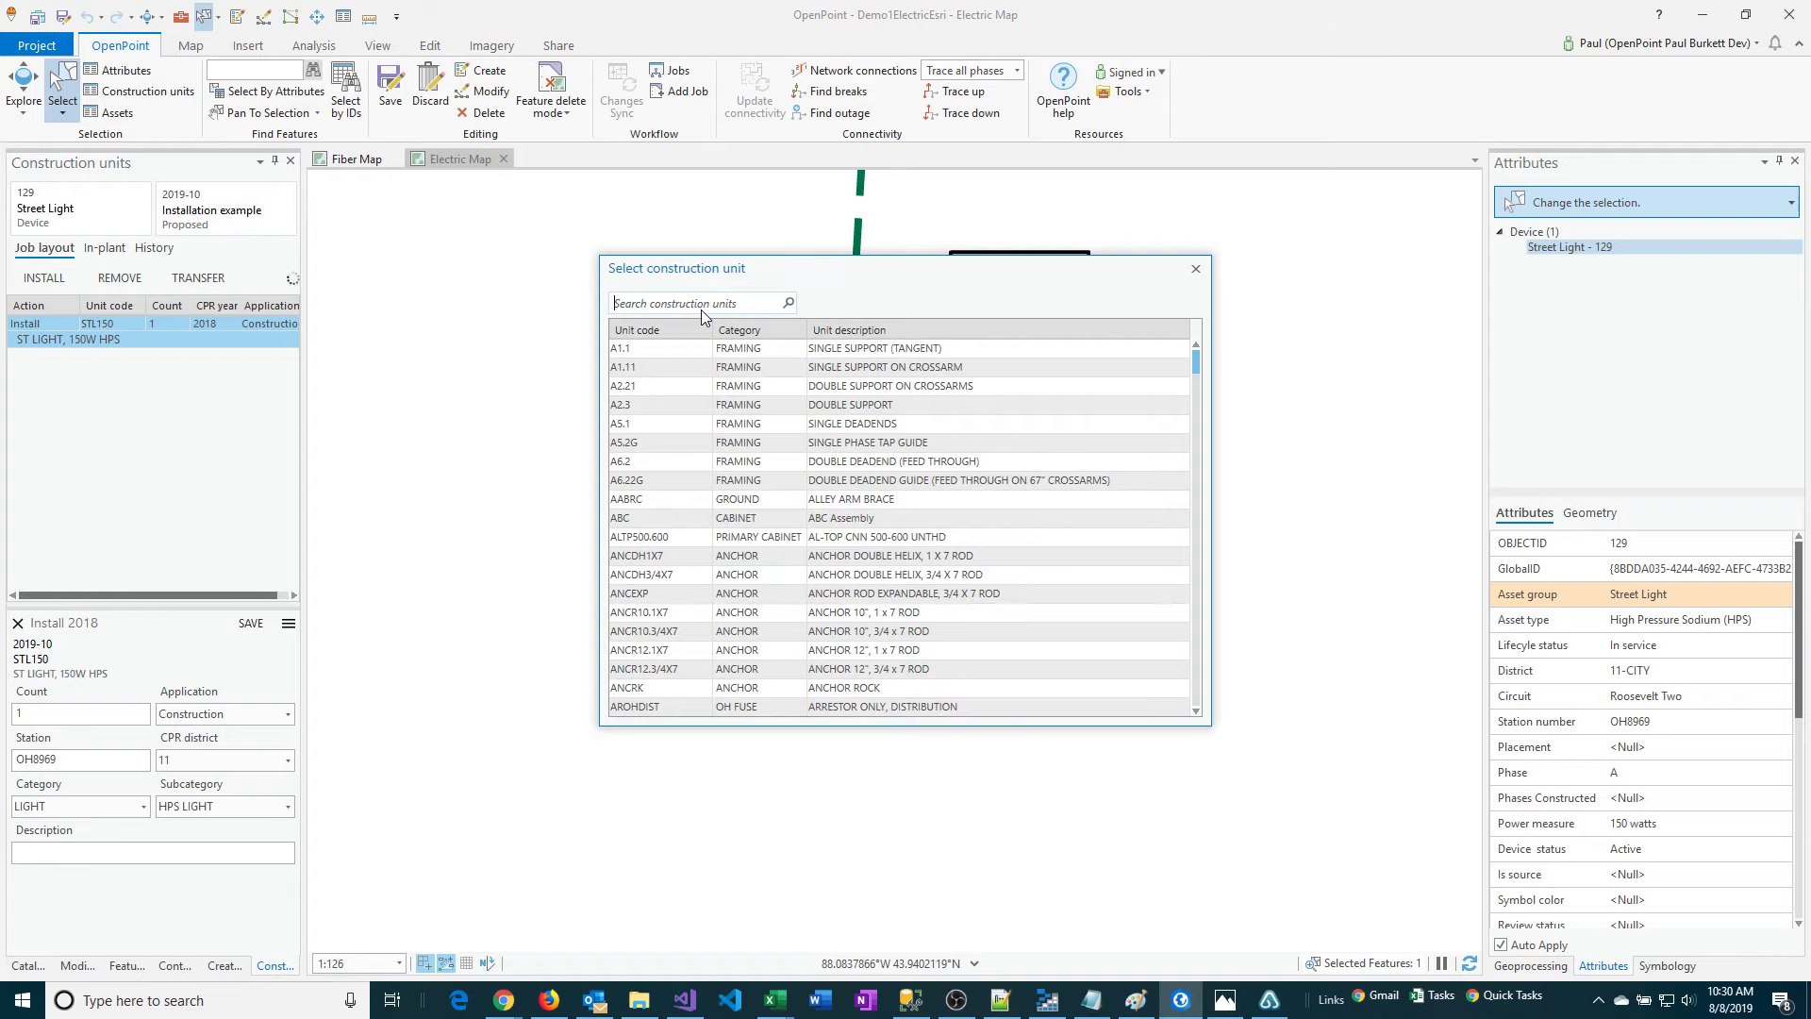
text(st li)
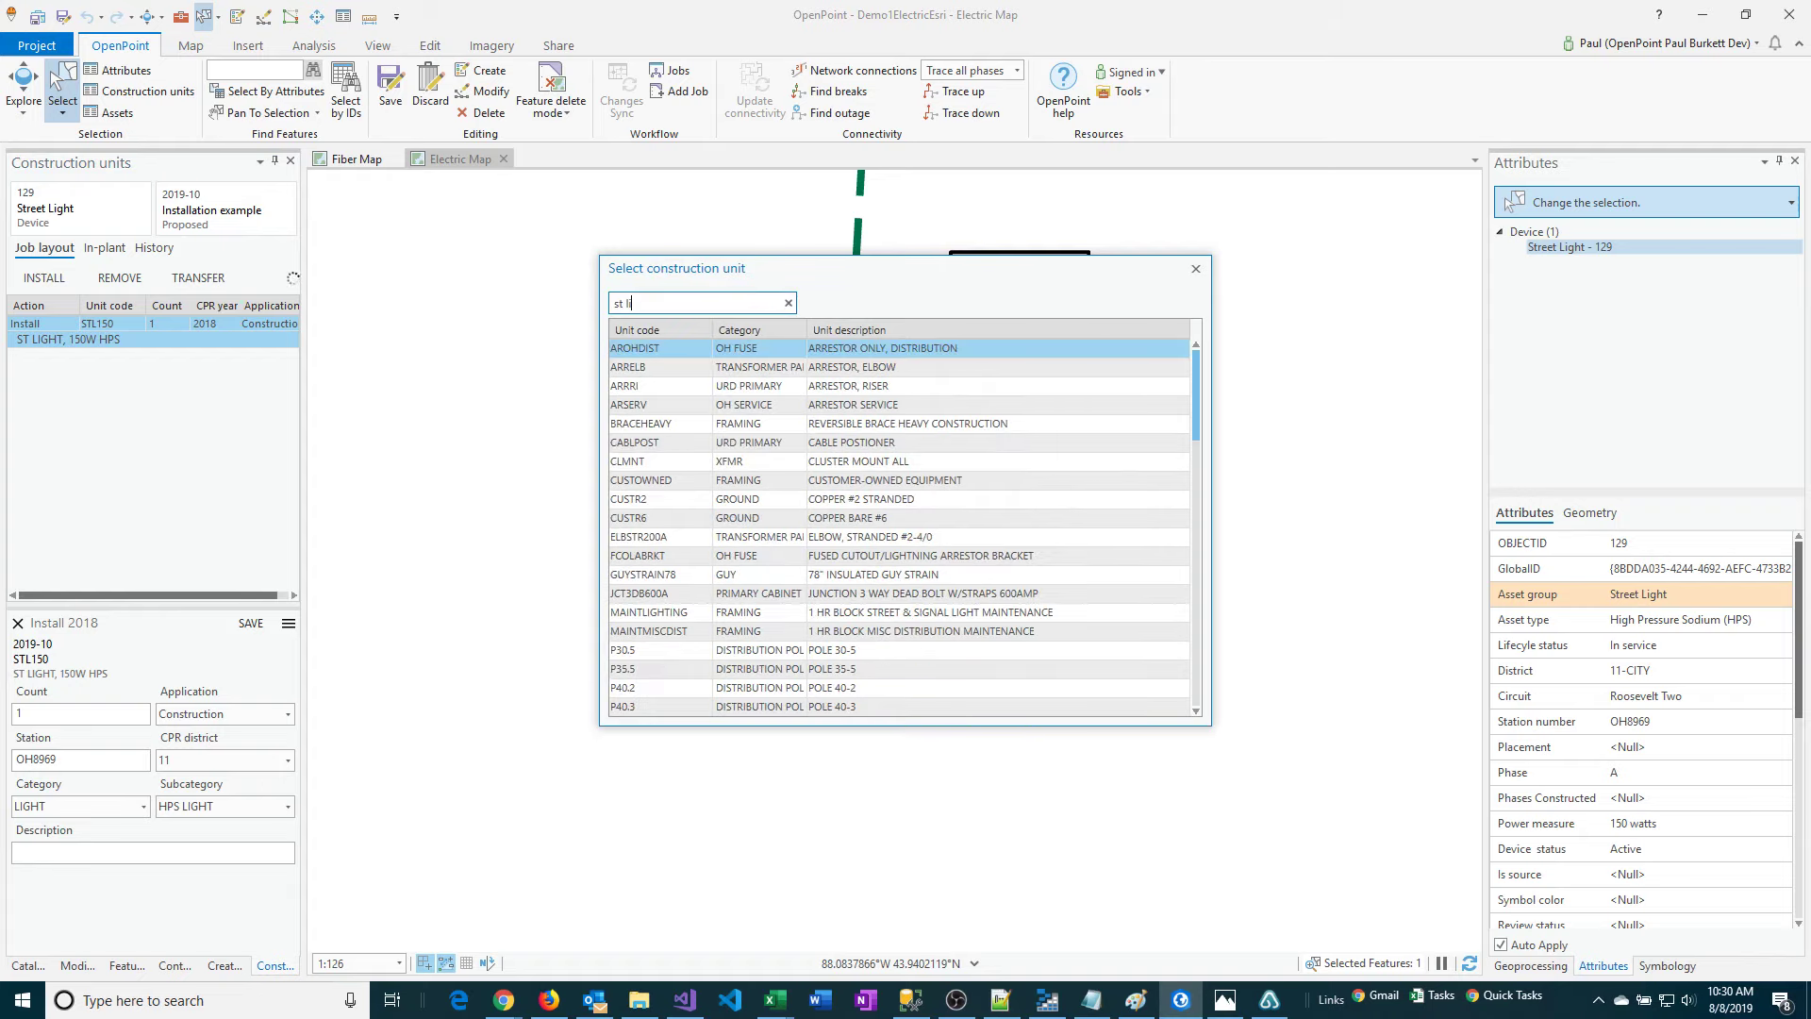
text(ght)
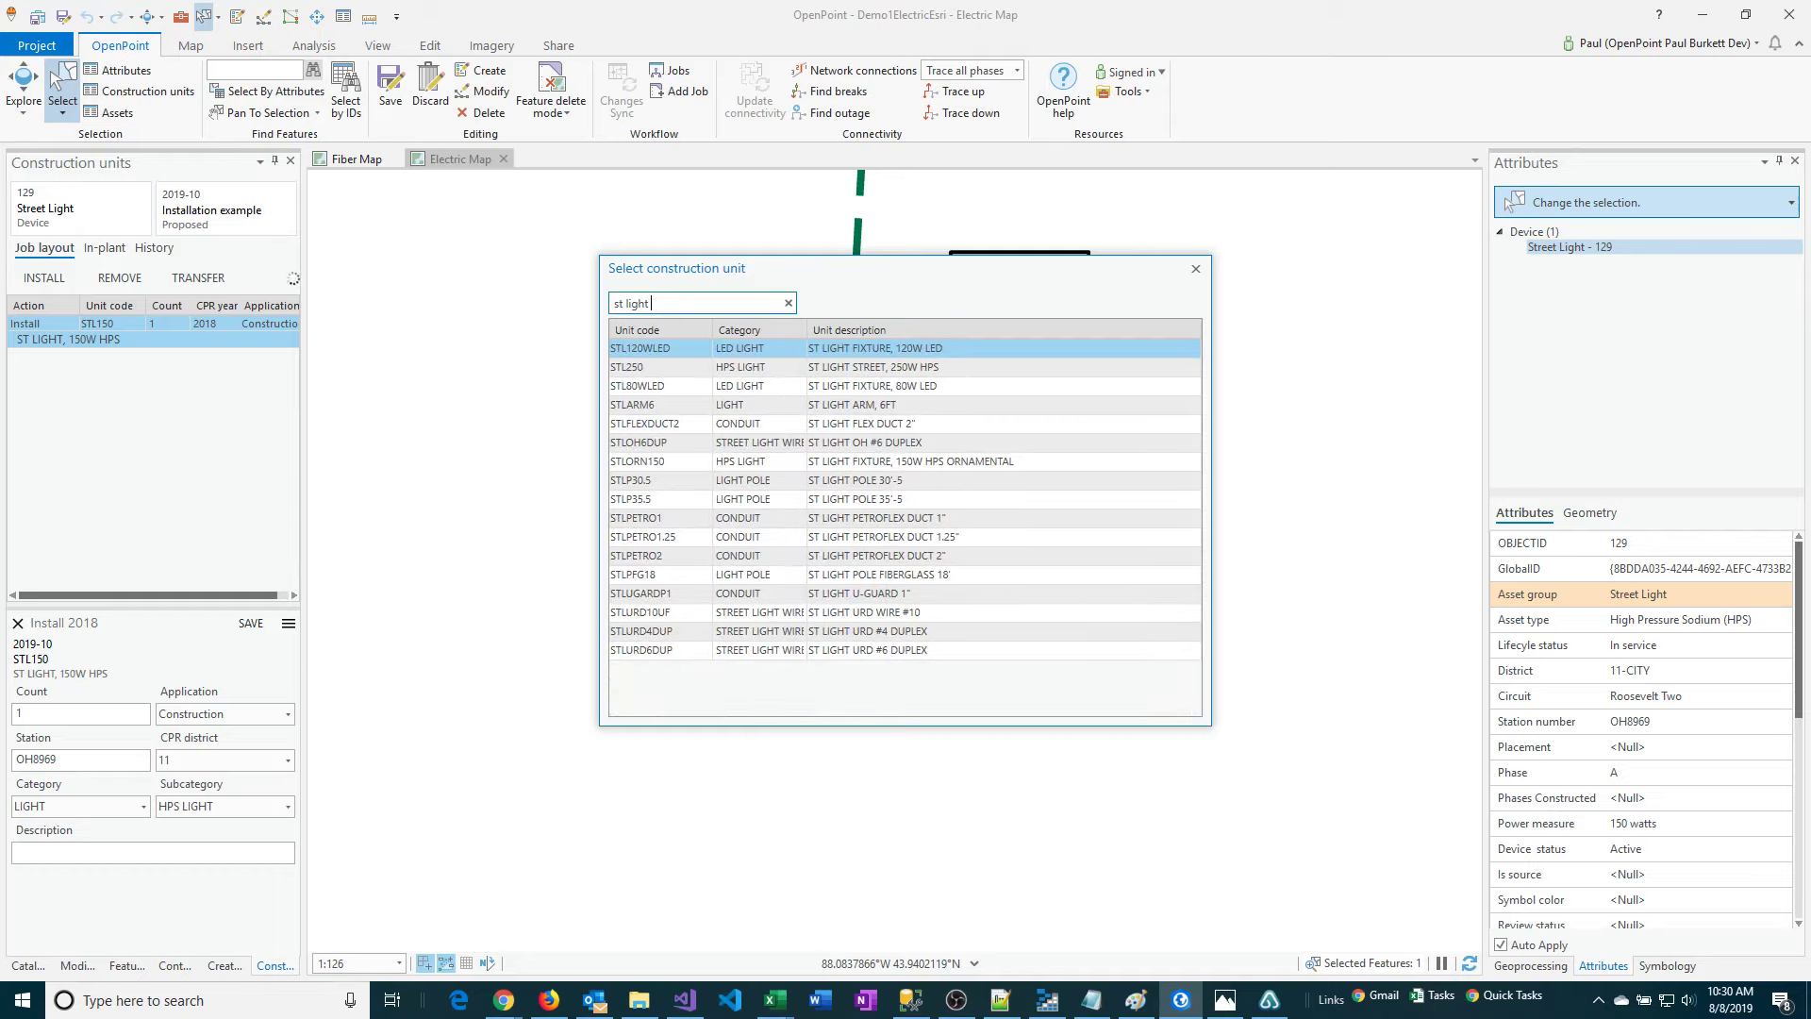
text( arm)
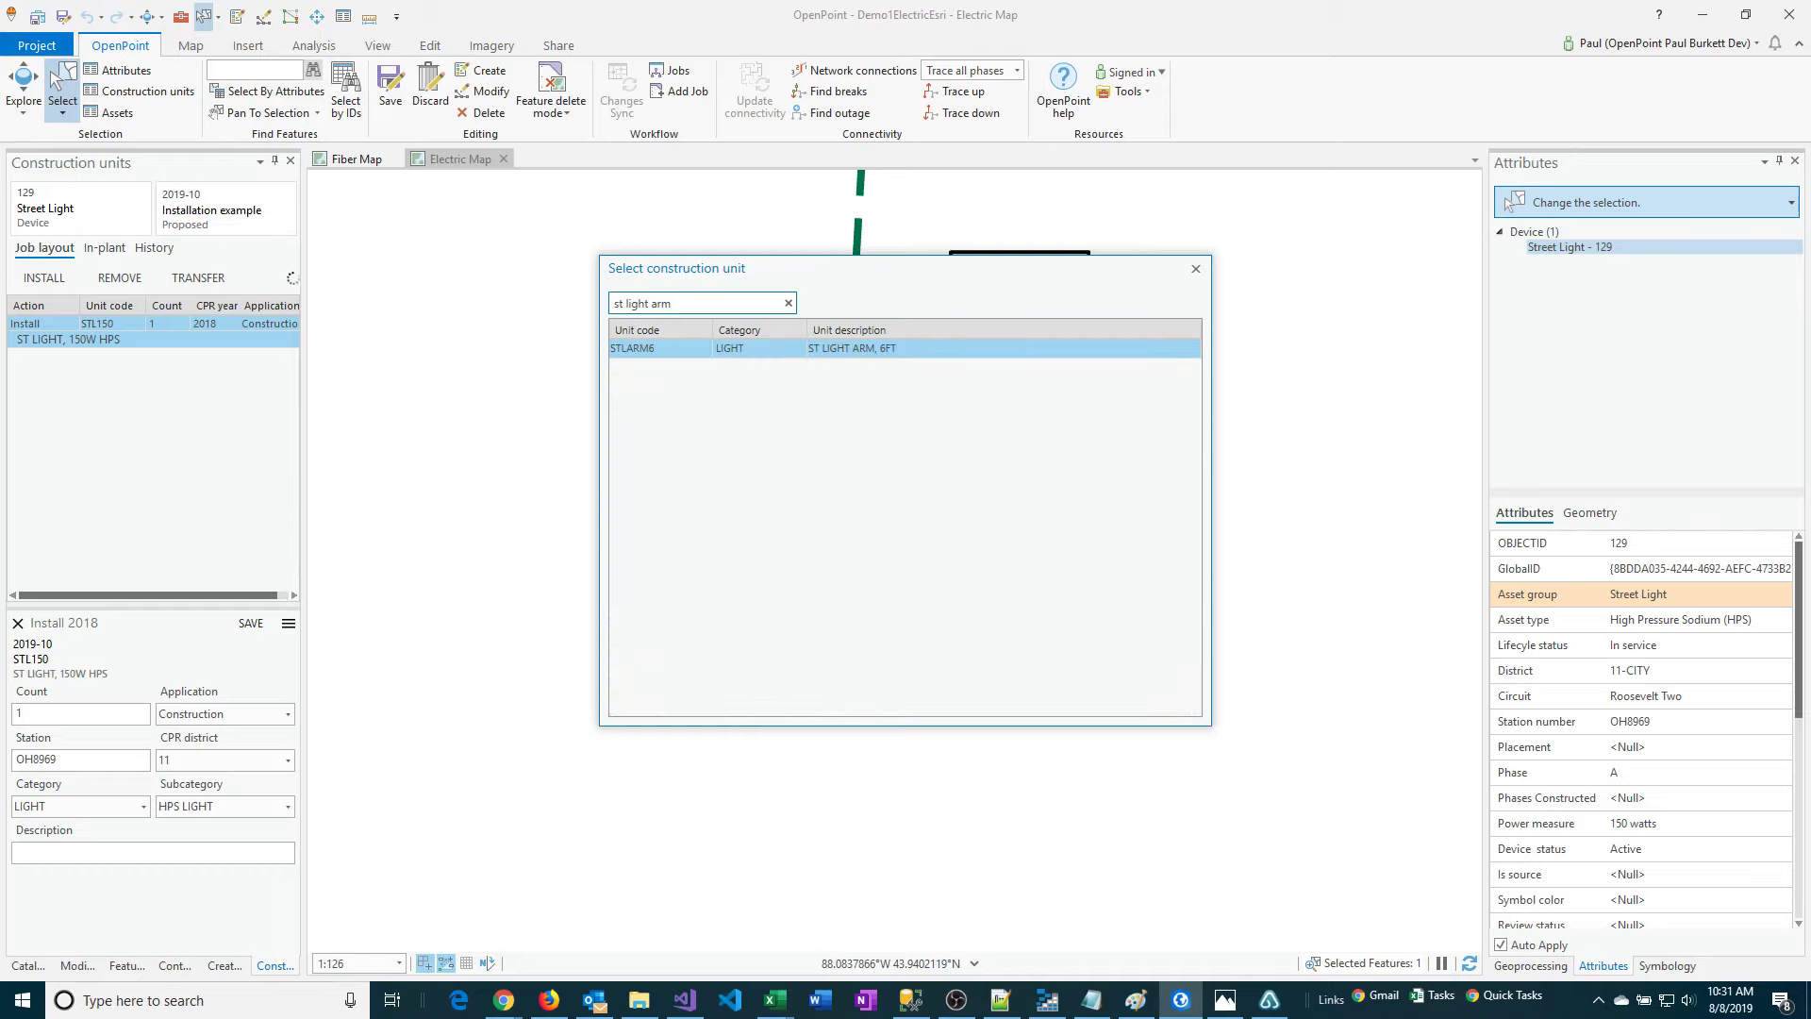
double_click(836, 355)
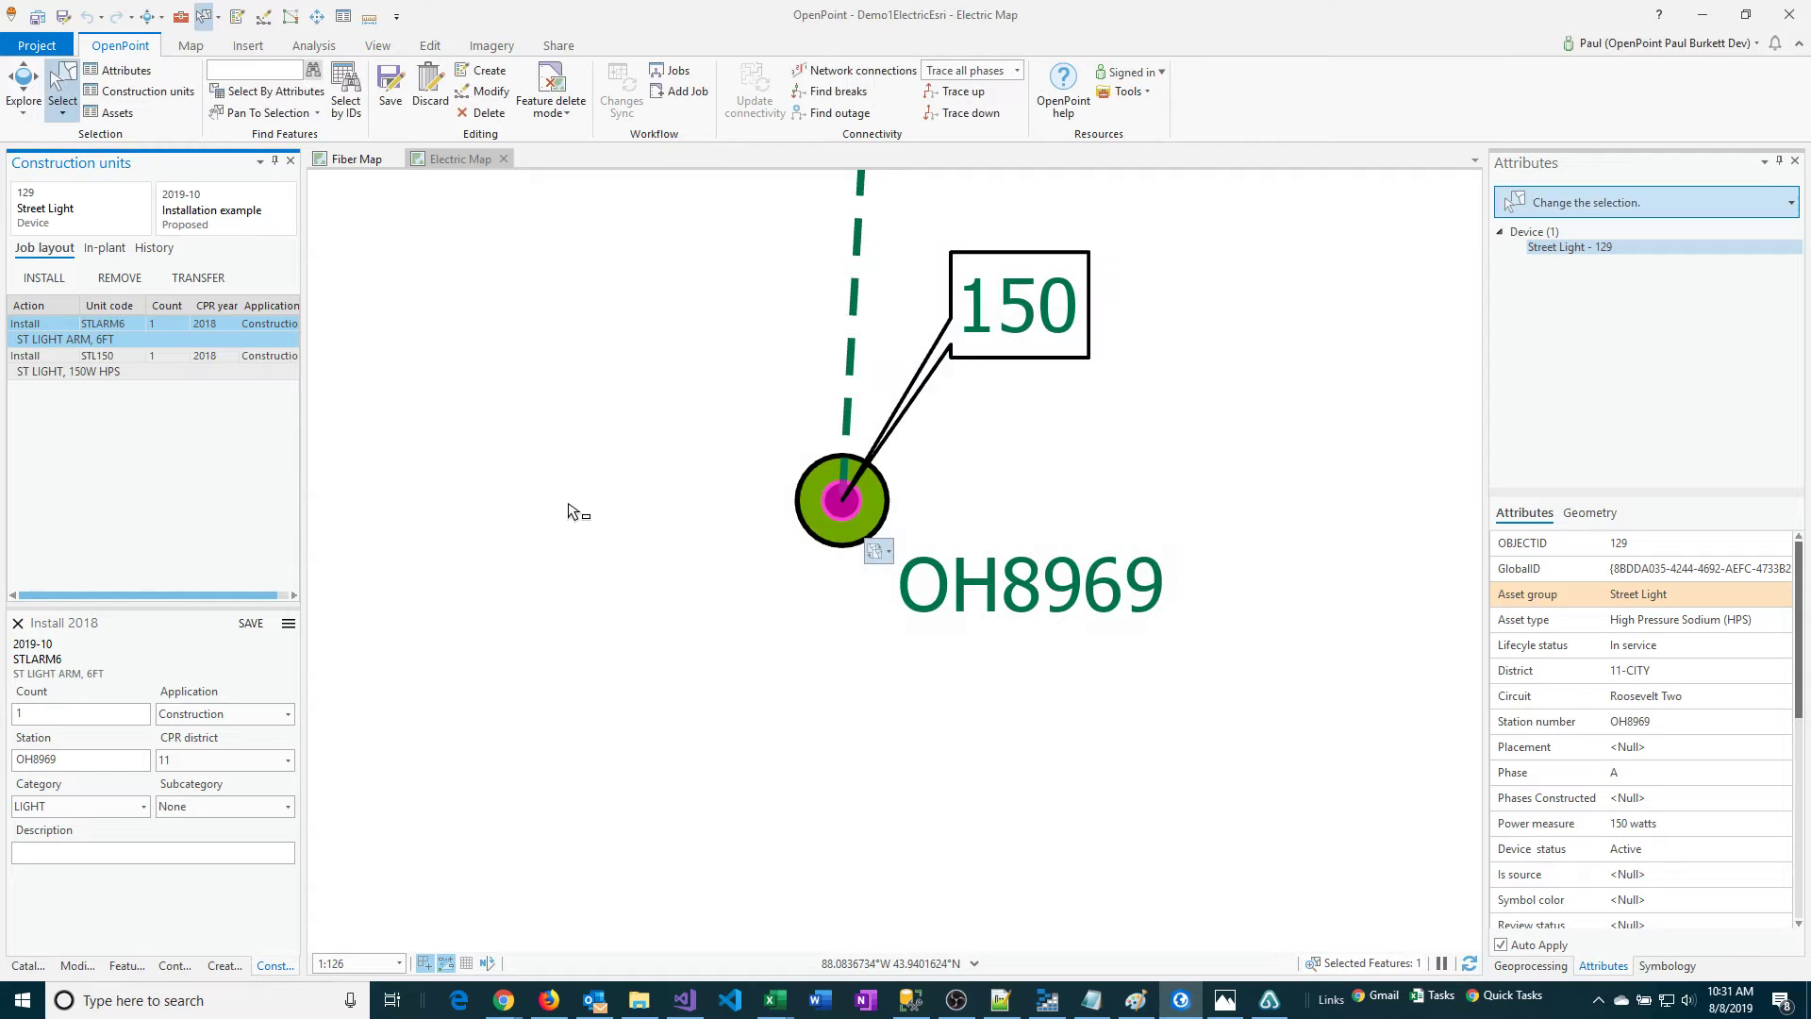